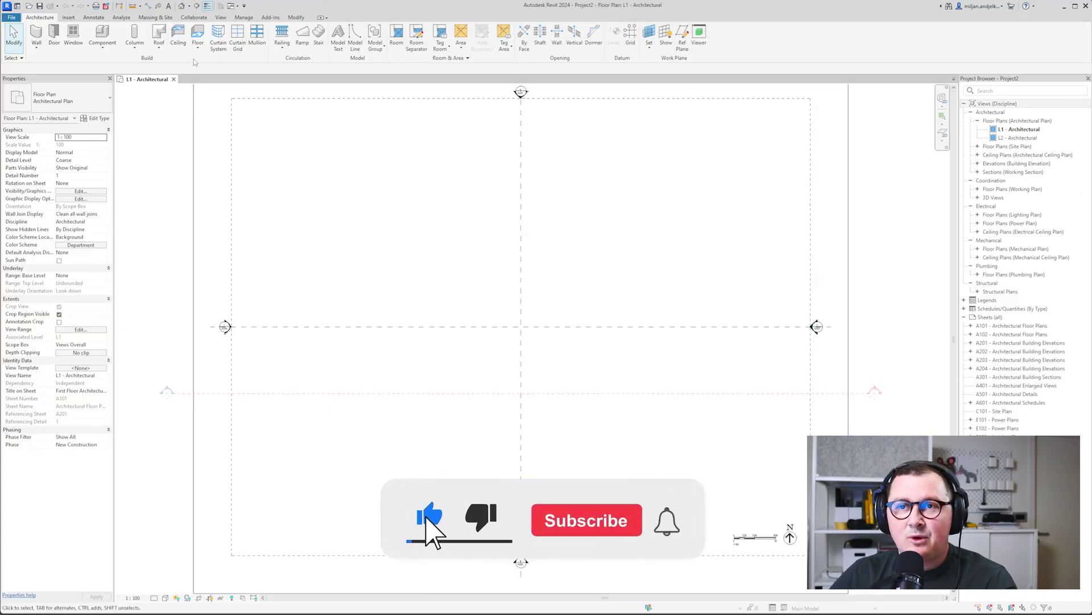
Start a Generic - 12" floor on L1 and sketch a rectangular boundary with an arc rounding its lower-right corner
left_click(198, 34)
left_click(393, 215)
left_click(657, 410)
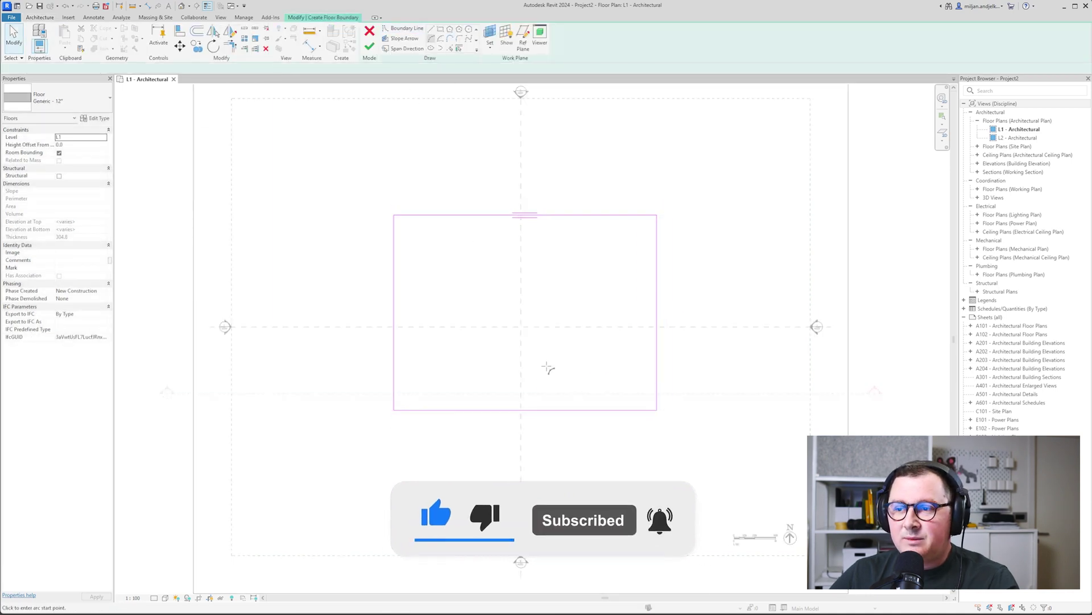
left_click(534, 409)
left_click(657, 292)
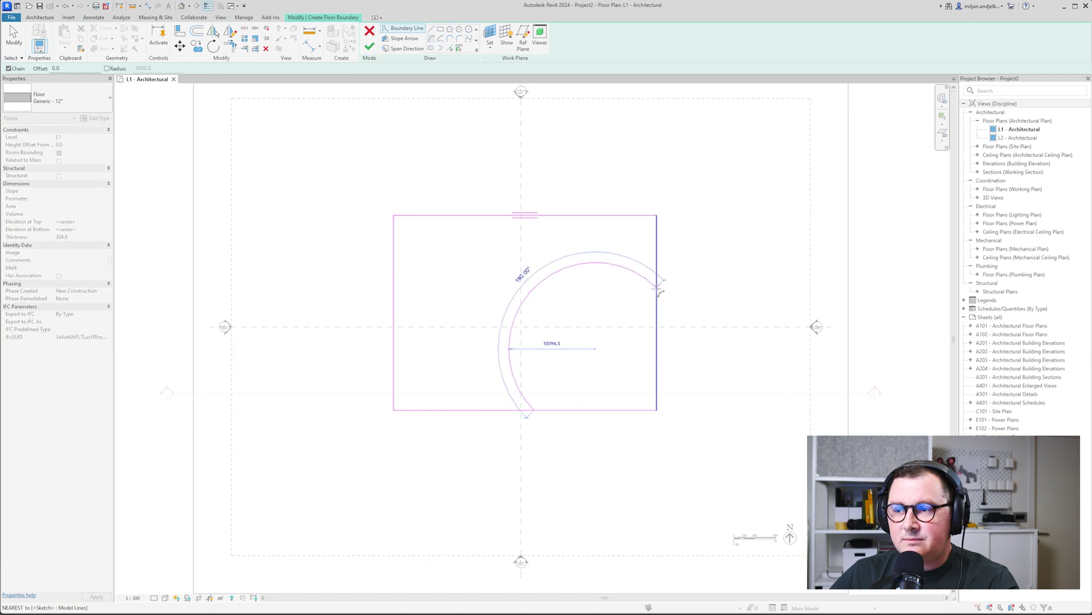
left_click(630, 356)
Trim the lower and right boundary lines to the corner arc and finish the floor sketch
key("t")
key("r")
left_click(536, 410)
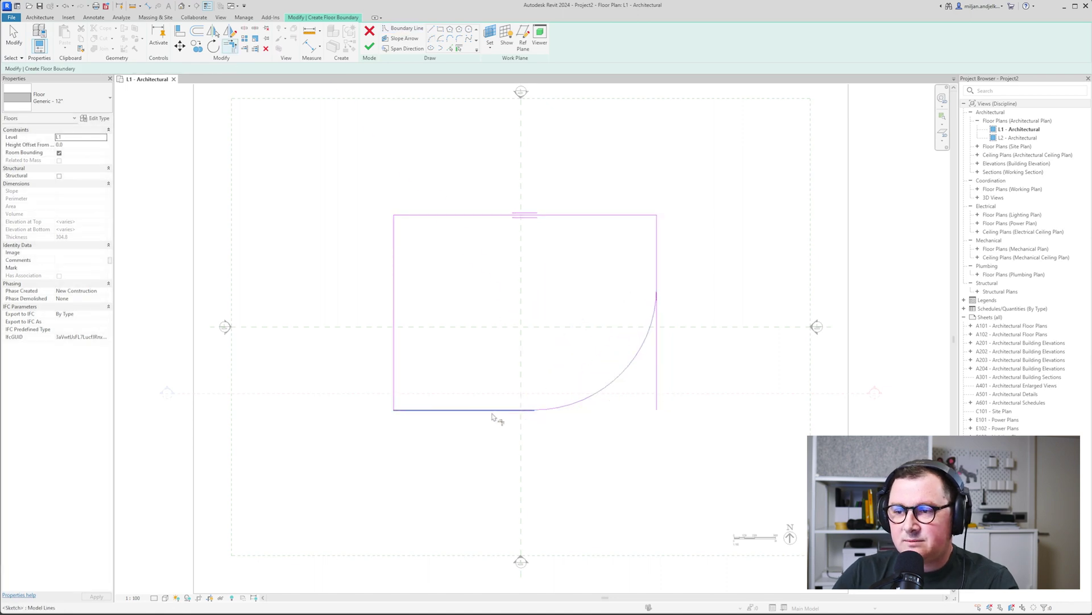
left_click(654, 316)
left_click(657, 273)
left_click(369, 47)
key("Escape")
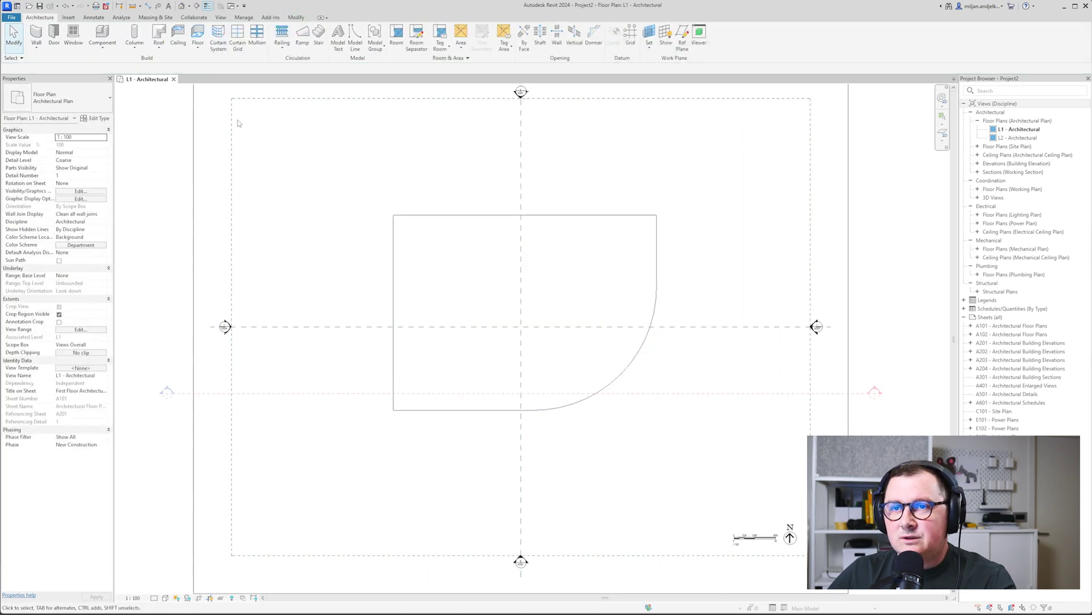
Open the default 3D view and hide its annotation categories in the Visibility/Graphic Overrides
left_click(182, 6)
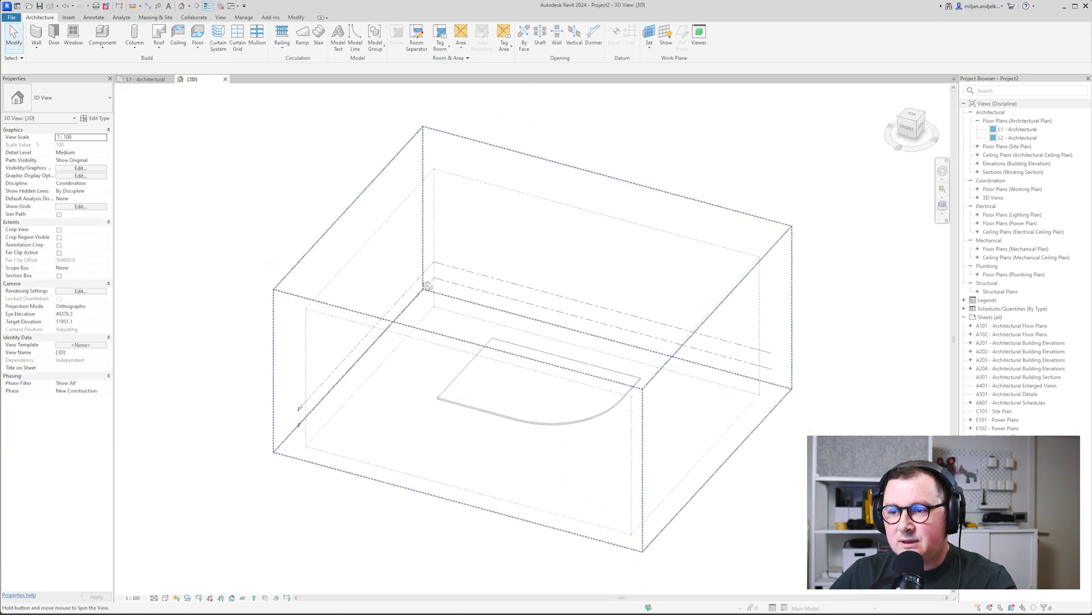
middle_click_drag(427, 286, 581, 272, "shift")
key("g")
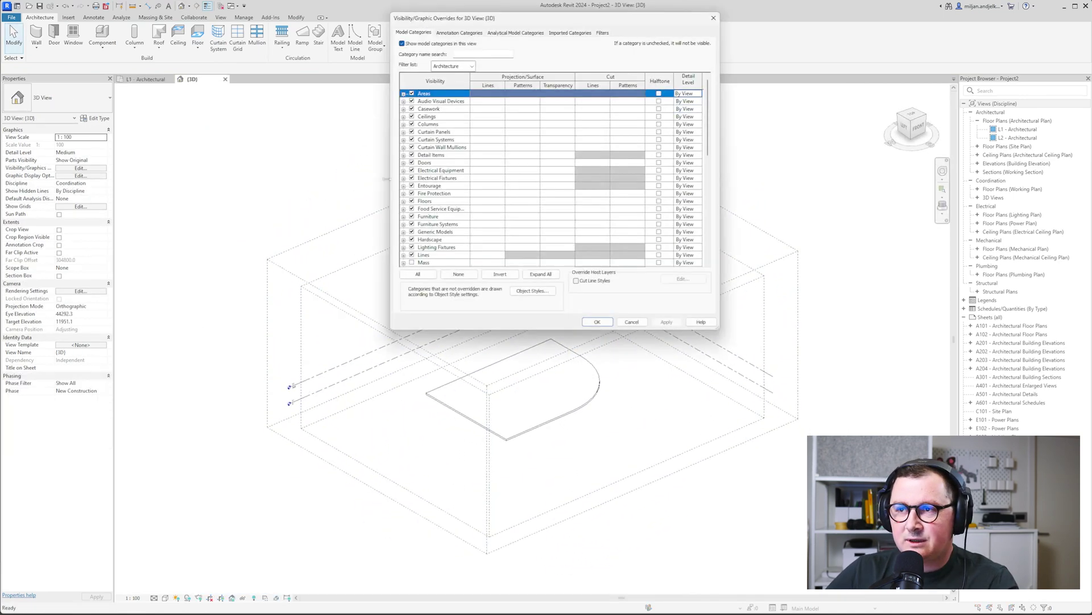
left_click(461, 33)
left_click(589, 323)
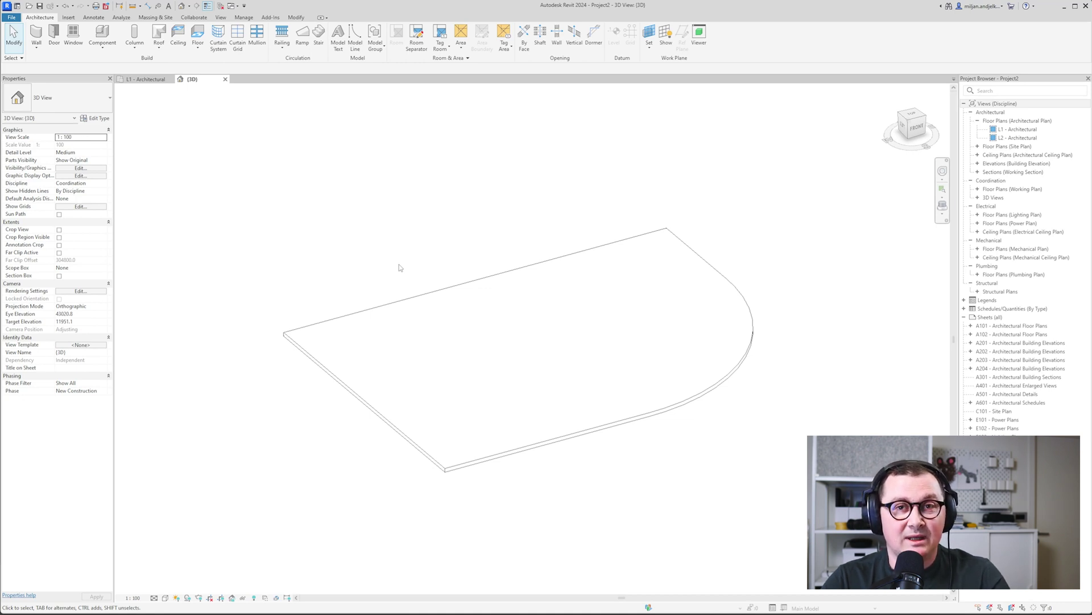
Place a Thickened 600 x 300mm slab edge along the straight front edge of the floor and accept the warning
left_click(198, 50)
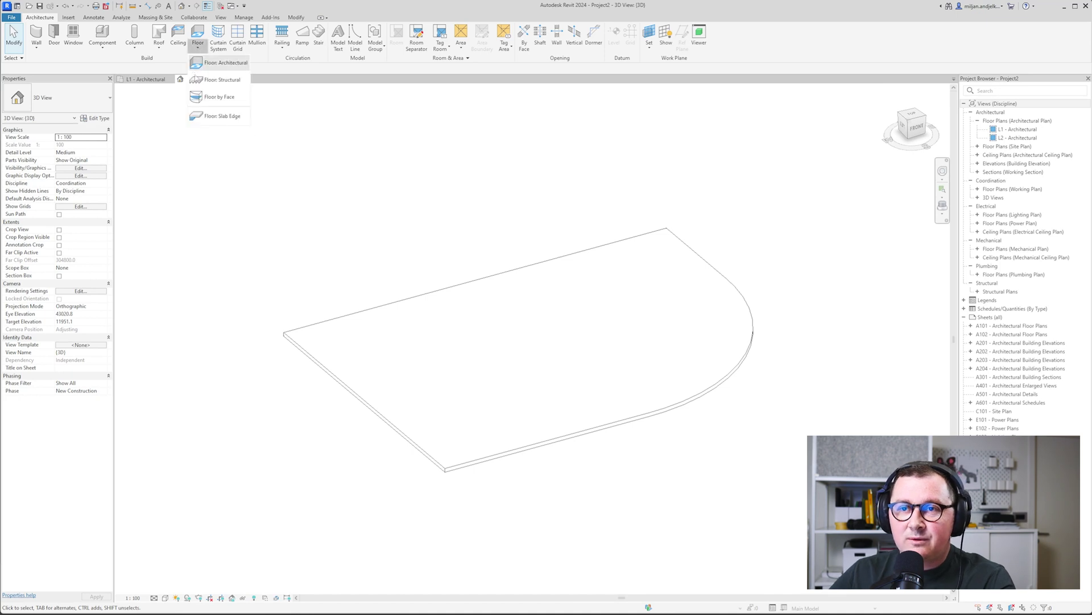
left_click(226, 118)
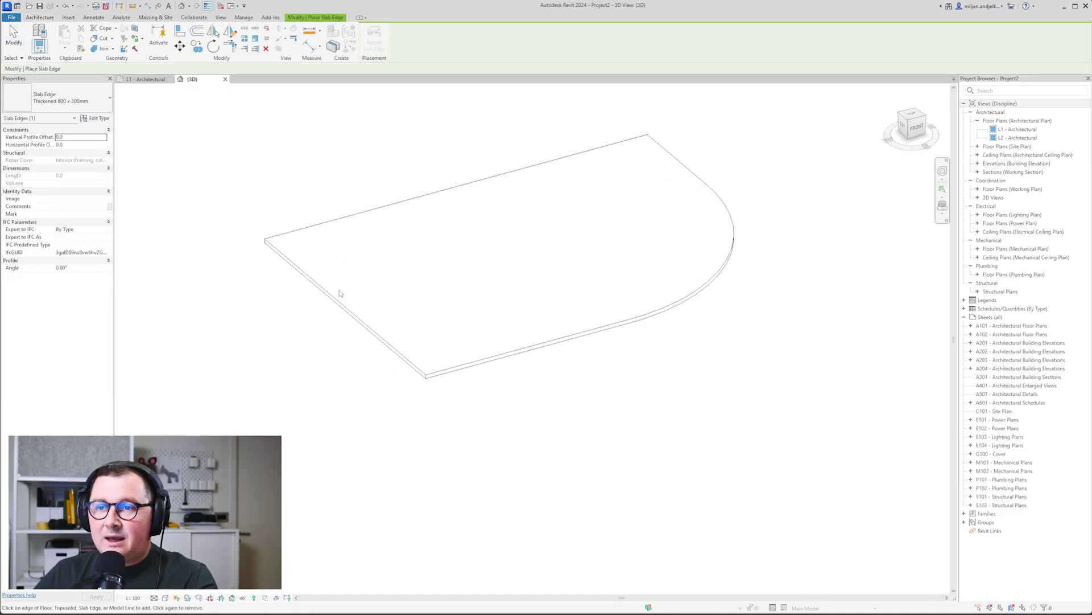
scroll(481, 319, "up", 2)
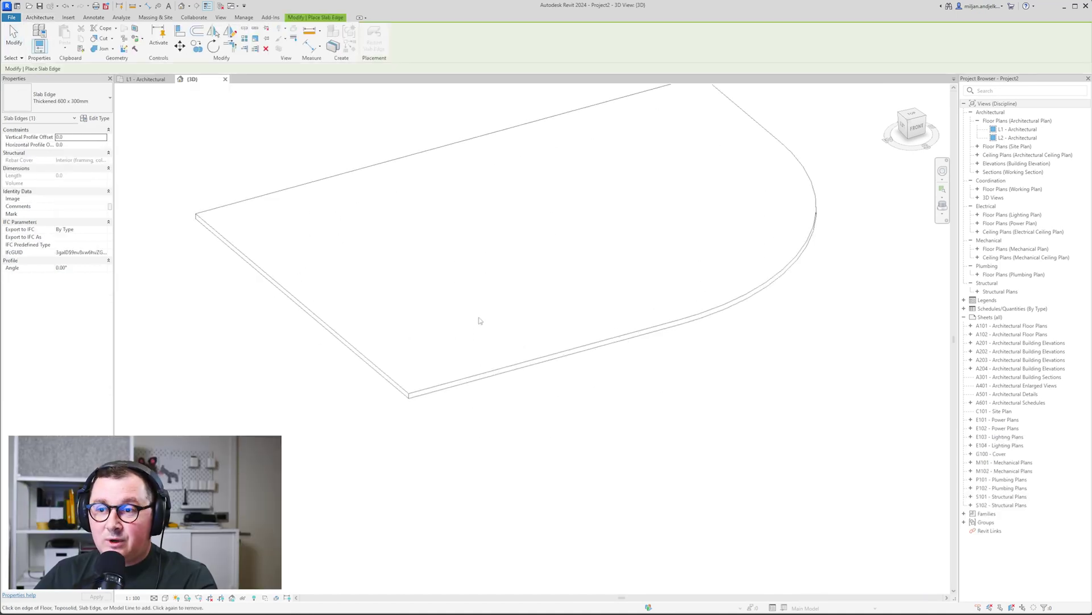
left_click(454, 382)
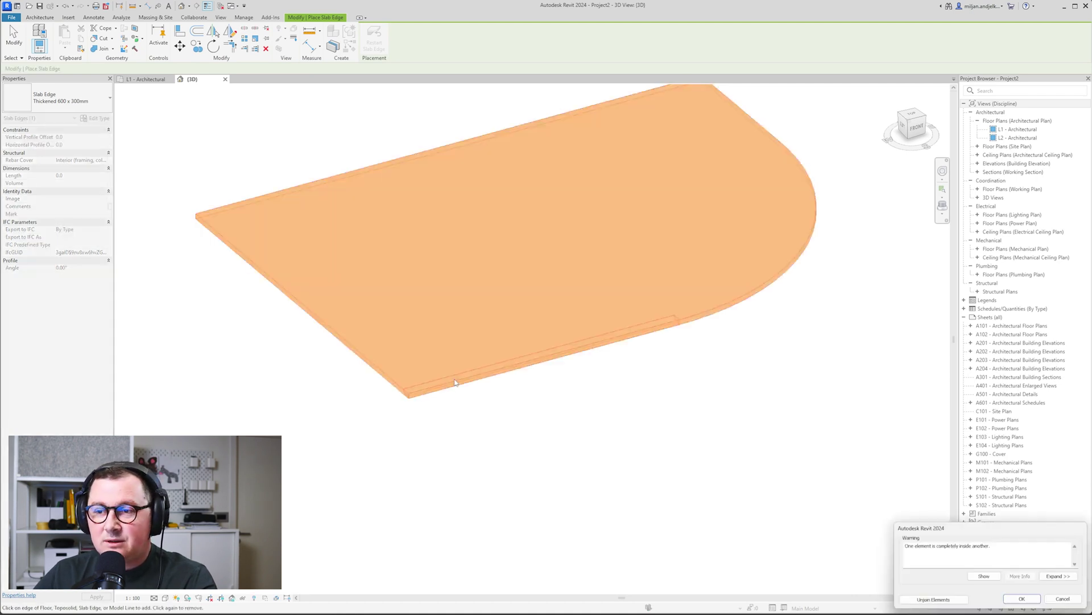
scroll(455, 381, "up", 2)
middle_click_drag(610, 487, 630, 482, "shift")
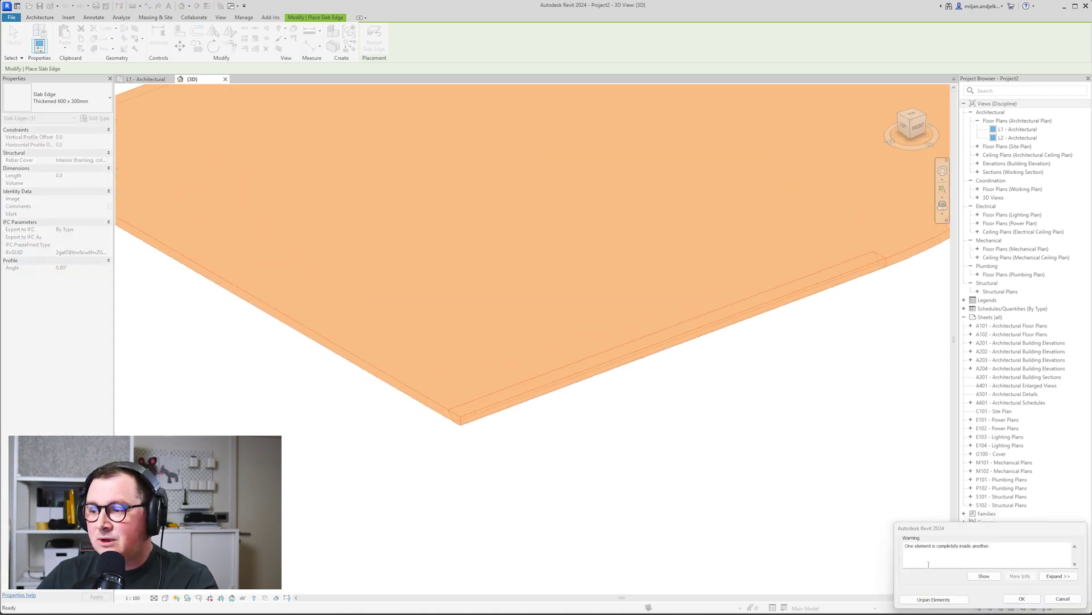
left_click(1022, 598)
Flip the slab edge profile about its vertical axis so it projects outward from the floor, and end the placement
scroll(729, 404, "down", 1)
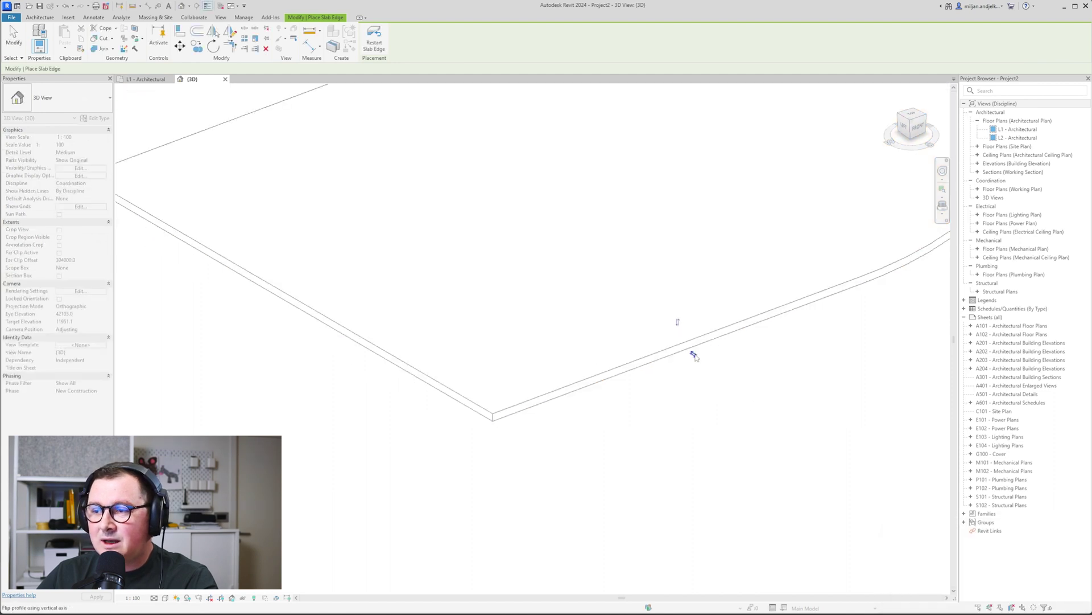
left_click(693, 354)
key("Escape")
key("Escape")
Inspect the slab edge on the floor and compare it with the reference photo of tapered balcony edges
middle_click_drag(663, 392, 580, 393, "shift")
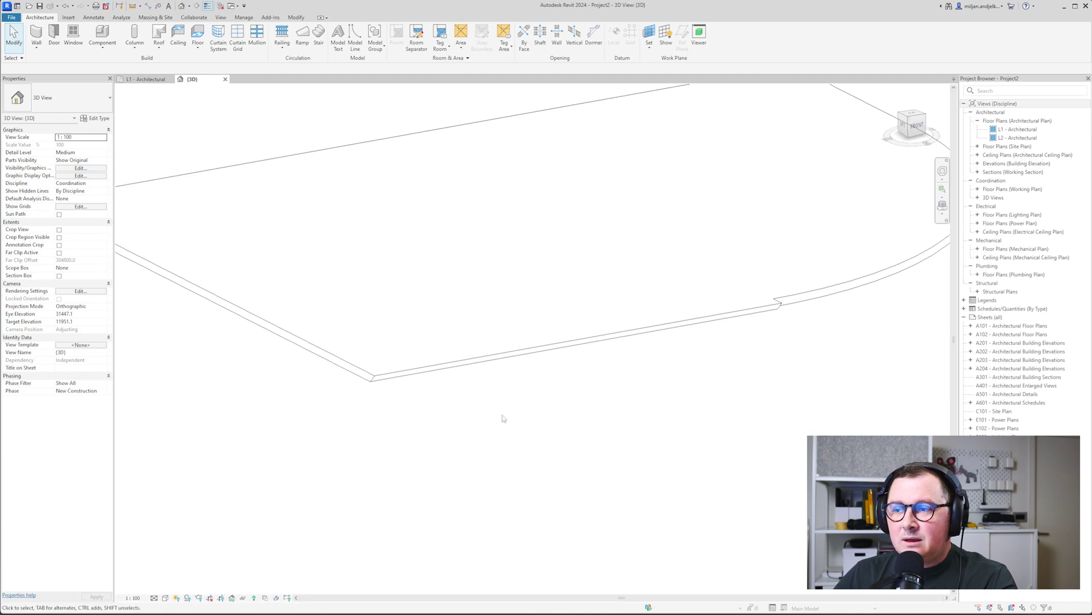
middle_click_drag(505, 418, 503, 393, "shift")
left_click(495, 357)
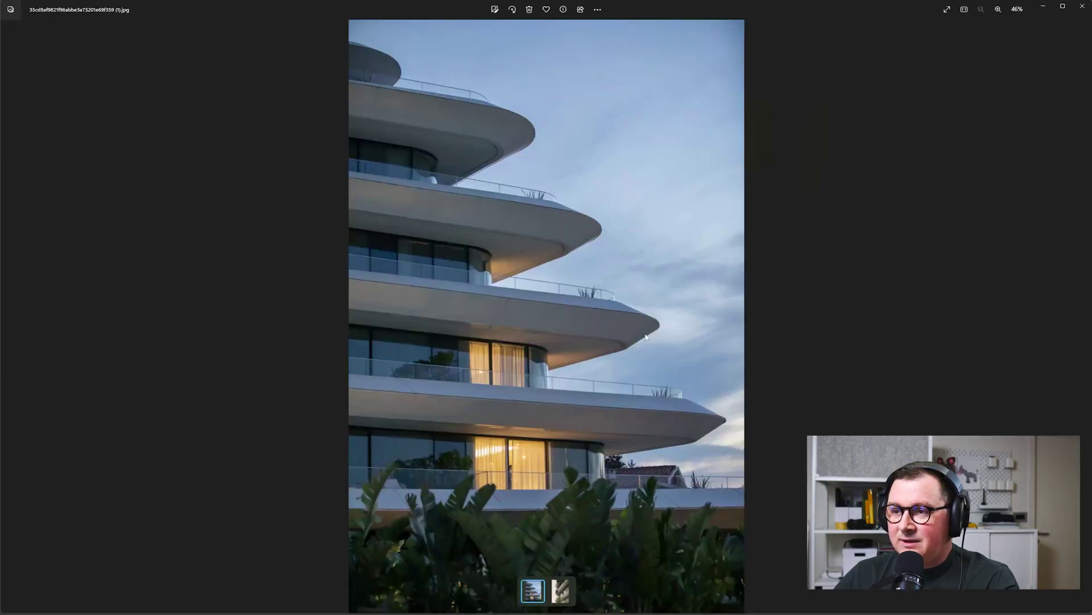
left_click(1051, 10)
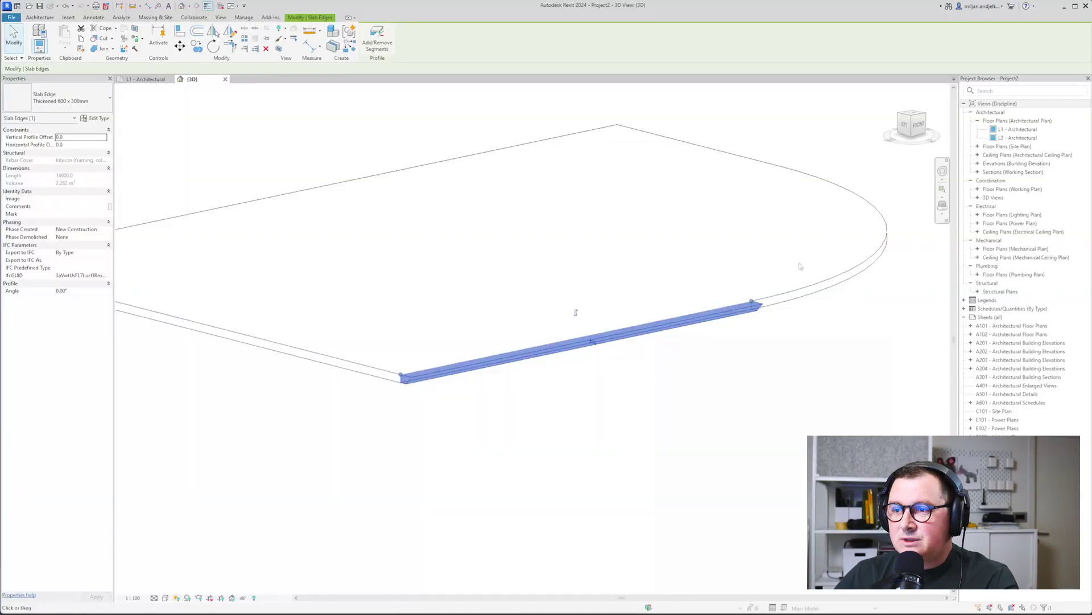
left_click(642, 405)
middle_click_drag(620, 410, 573, 366, "shift")
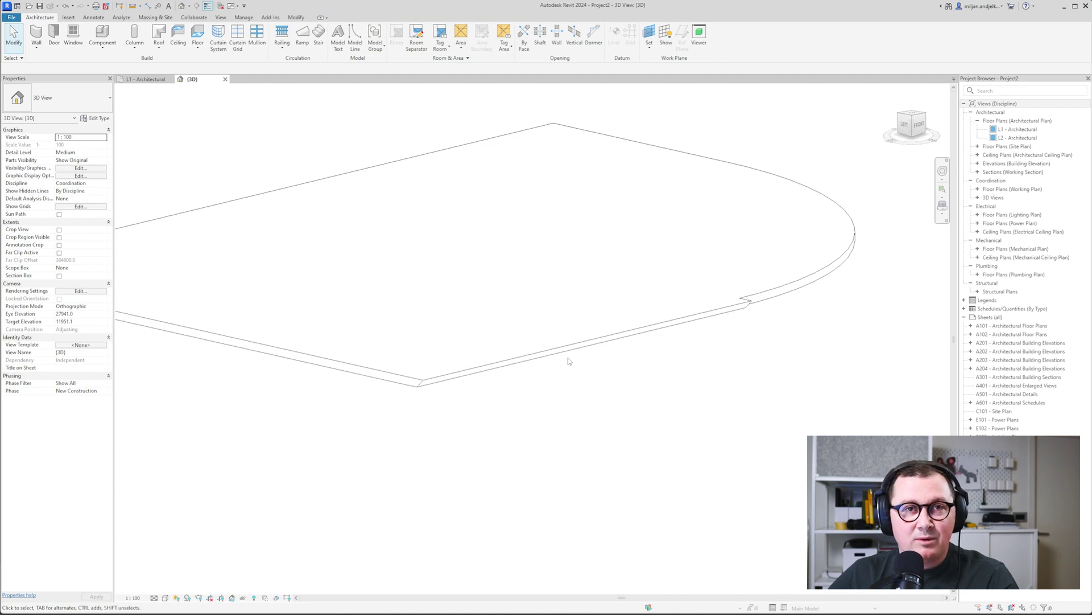
Create a new family from the Metric Profile.rft template in the English templates folder
left_click(11, 17)
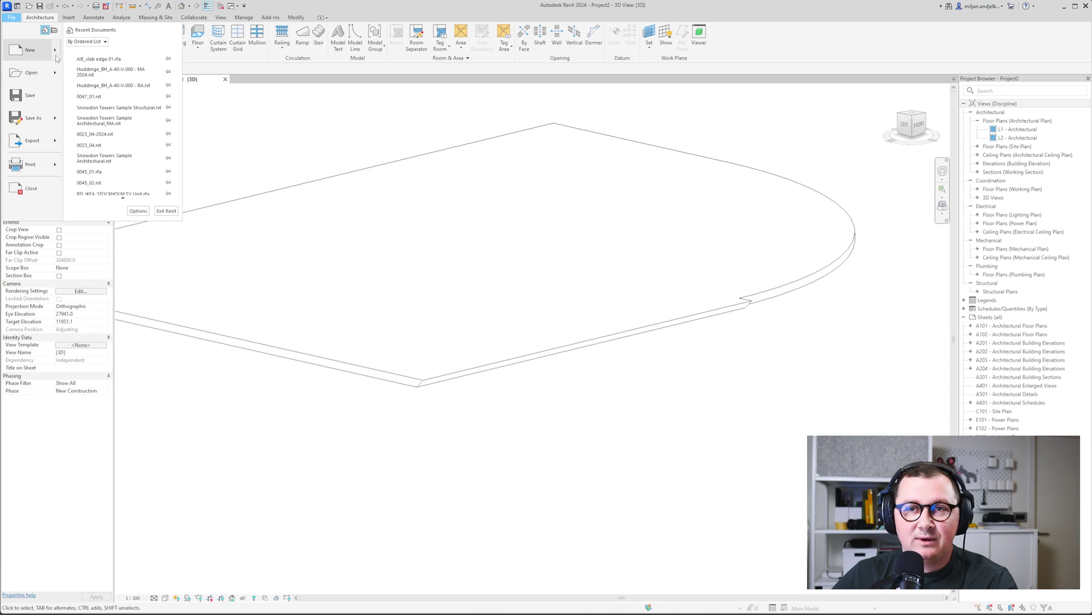
mouse_move(32, 50)
left_click(88, 84)
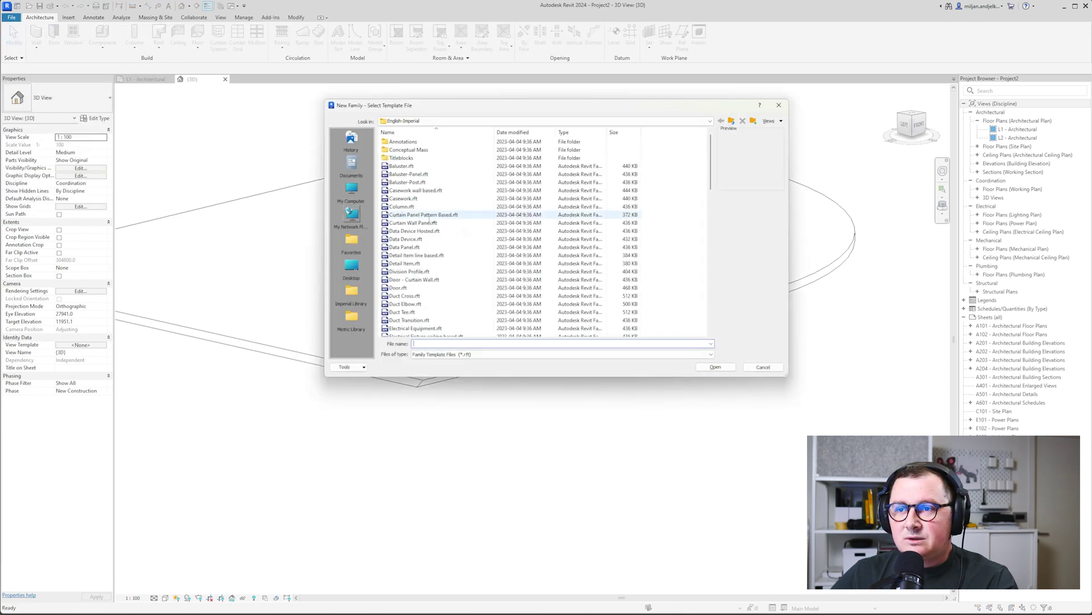
left_click(732, 121)
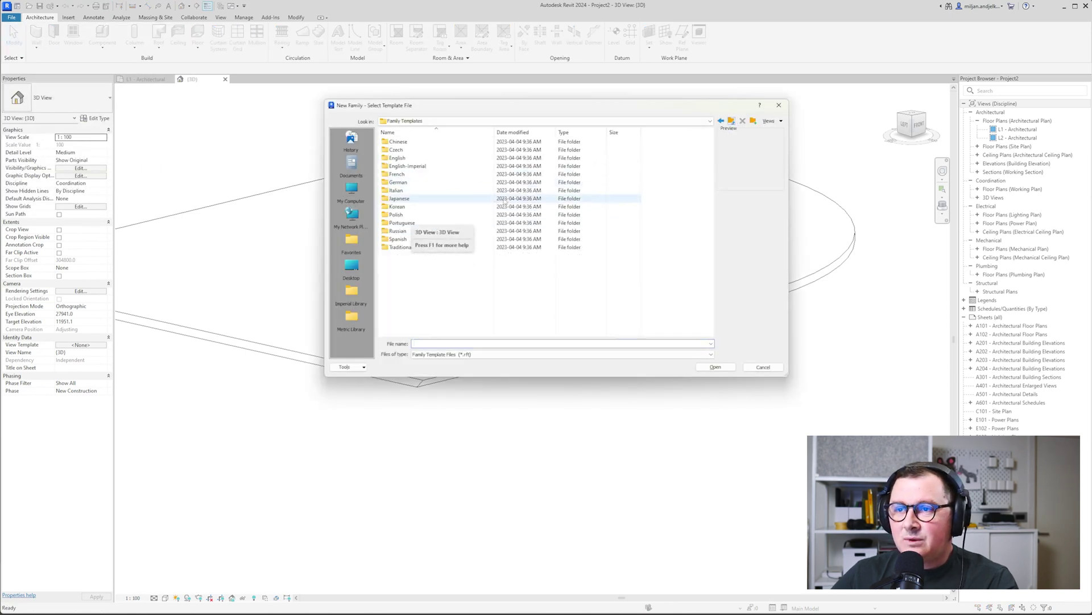
double_click(397, 157)
scroll(398, 228, "down", 15)
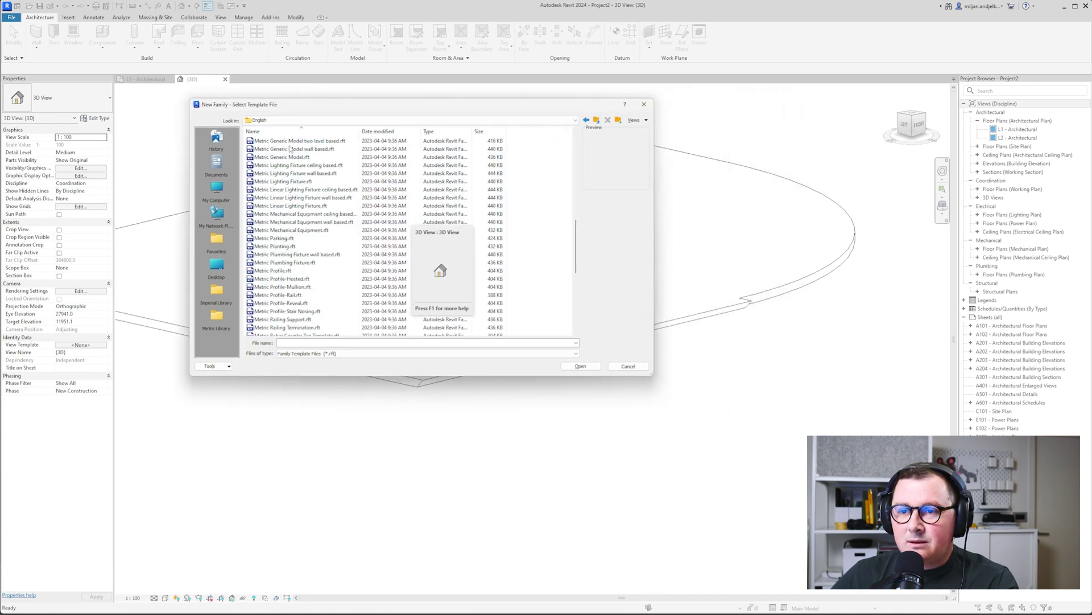
left_click(273, 197)
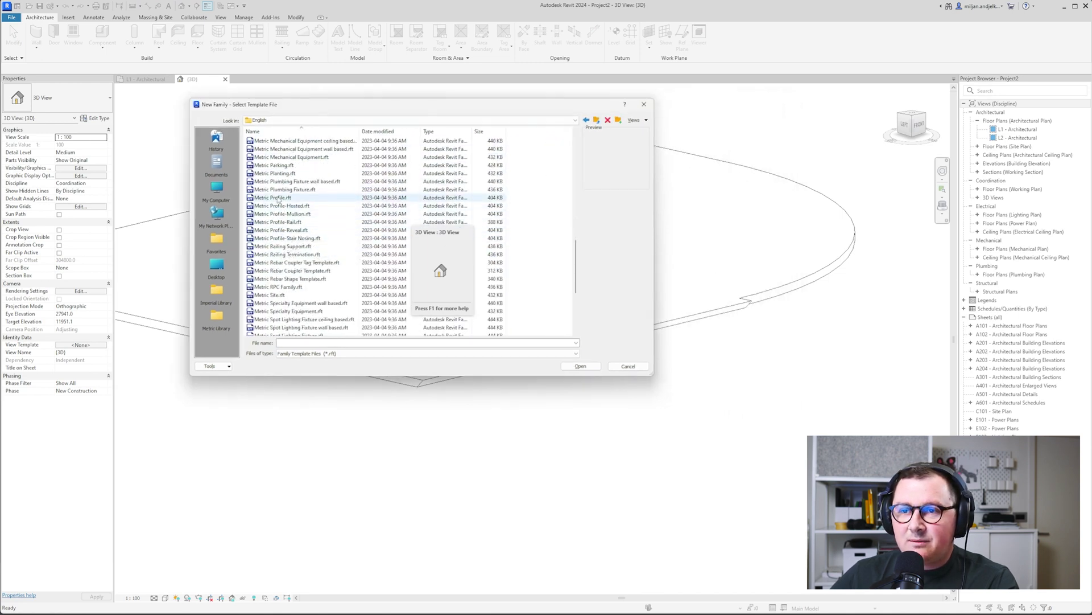
left_click(580, 366)
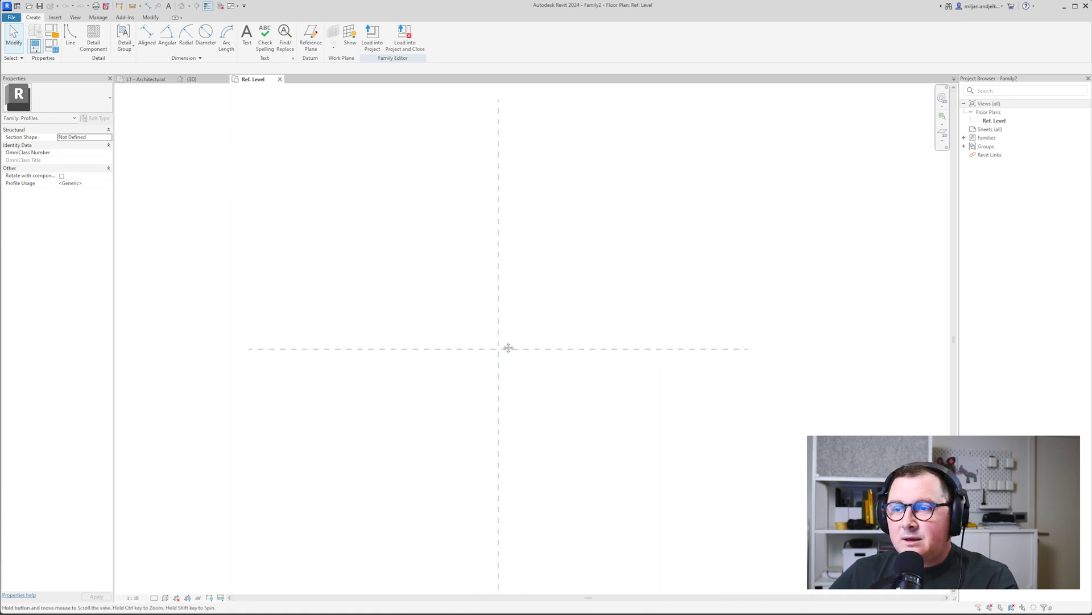
Draw a 1000 mm vertical line upward from the intersection of the reference planes
middle_click_drag(509, 347, 489, 348)
scroll(500, 320, "up", 2)
scroll(444, 280, "down", 1)
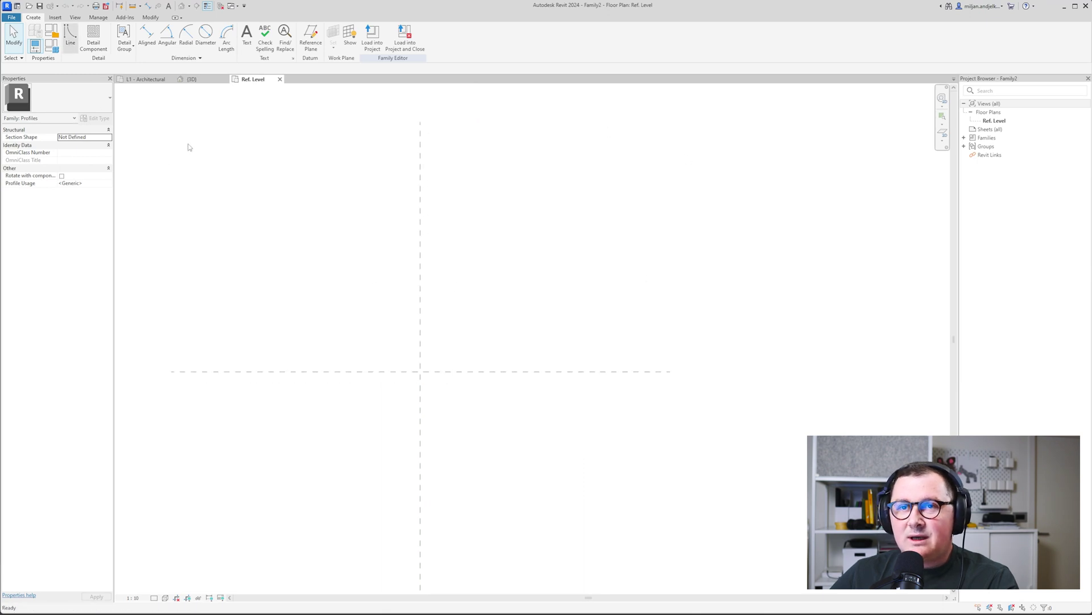
key("l")
key("i")
left_click(420, 372)
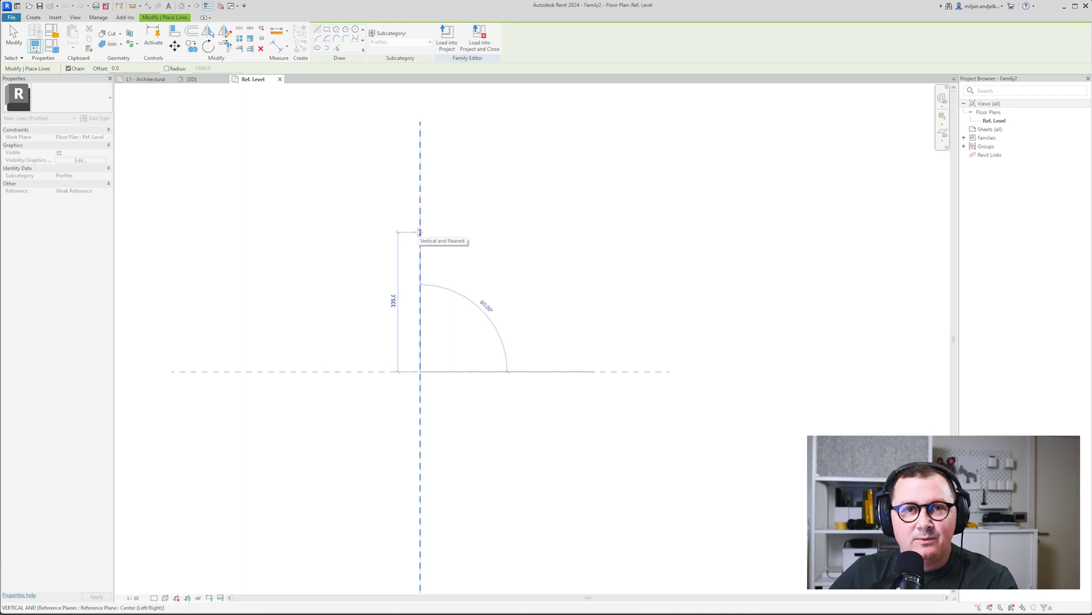
type("100")
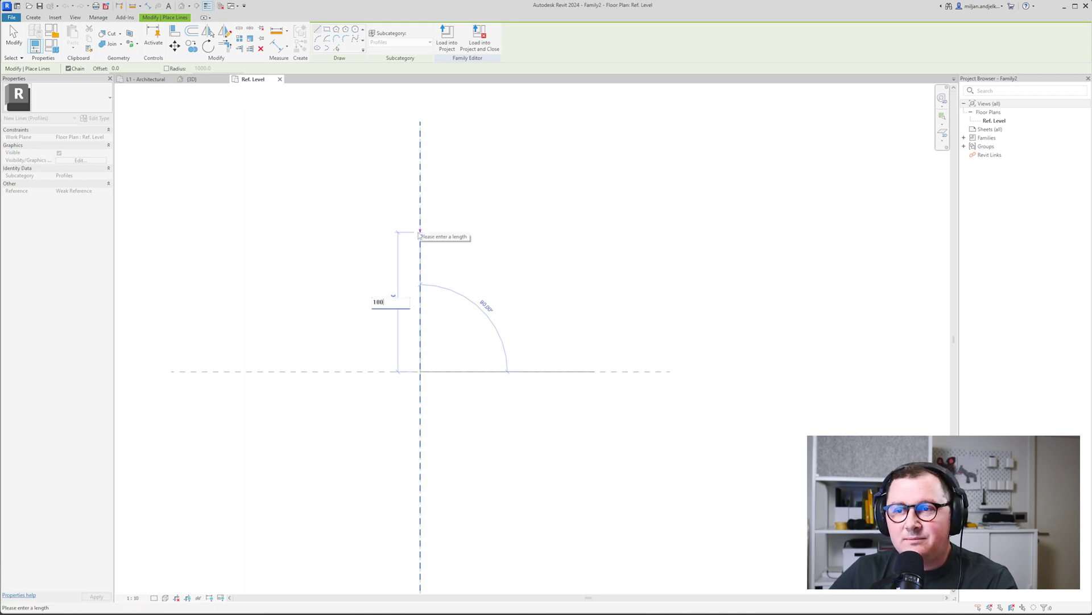
type("0")
key("Return")
Draw a line about 780 mm long from the vertical line's upper end, sloping down to the right at 60° to it
scroll(426, 228, "down", 2)
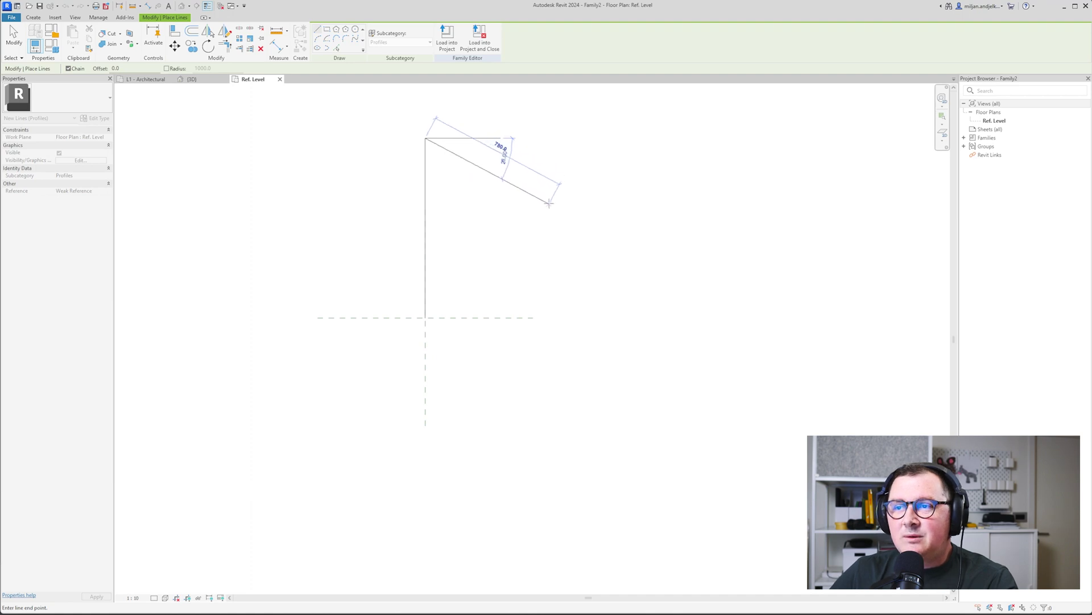
left_click(548, 209)
right_click(524, 244)
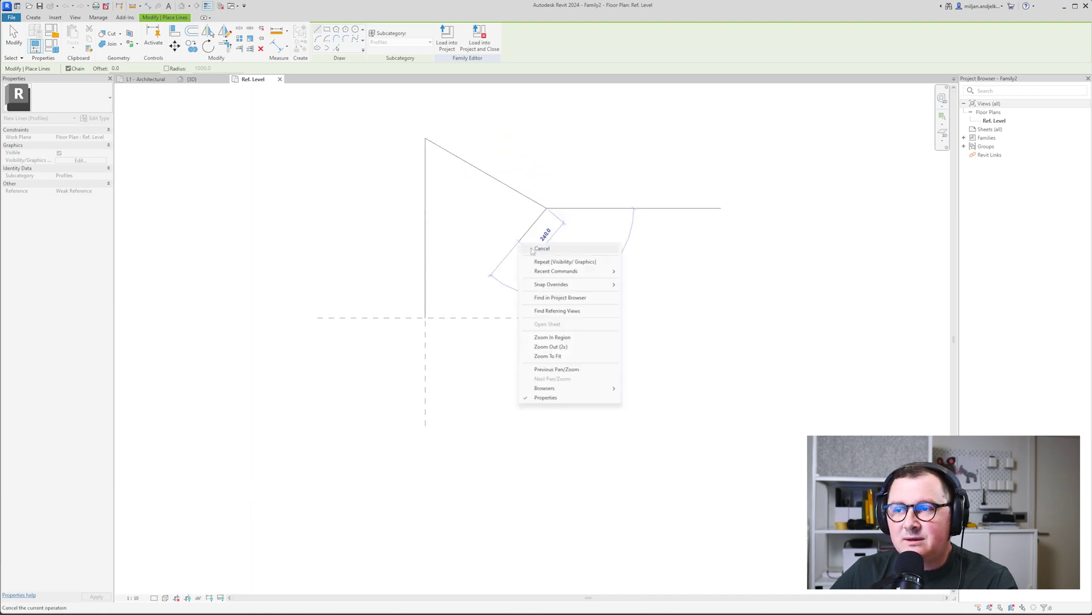
left_click(538, 249)
Mirror the sloping line about a horizontal axis through the vertical line's midpoint and trim both sloping lines into a closed triangle
left_click(499, 186)
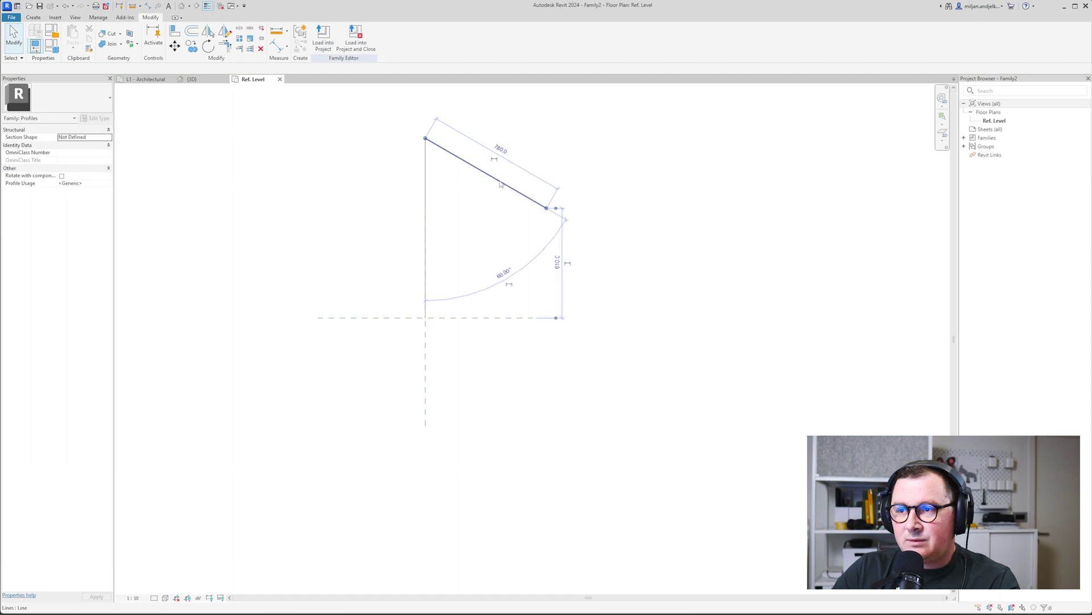
key("d")
key("m")
left_click(425, 229)
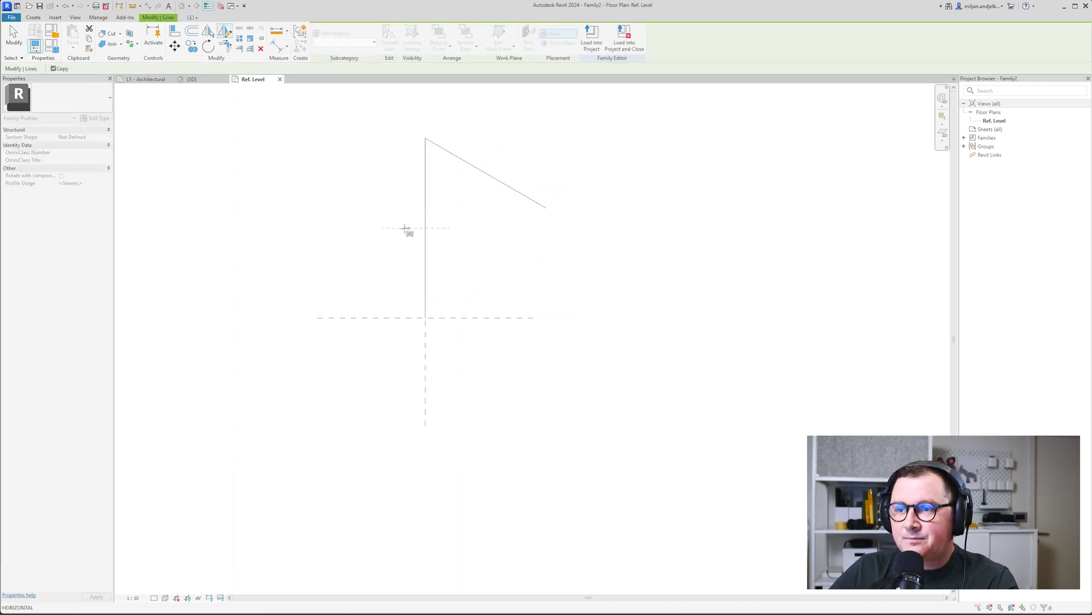
left_click(406, 228)
key("t")
key("r")
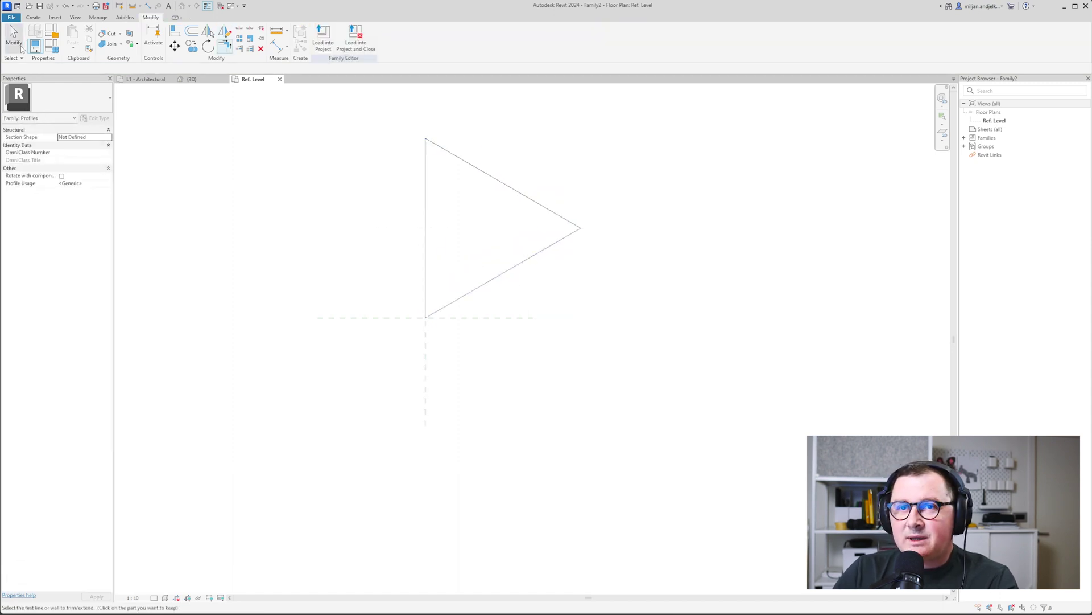
Save the profile family as 0048_01 in the 01_Revit folder and load it into the project
left_click(13, 28)
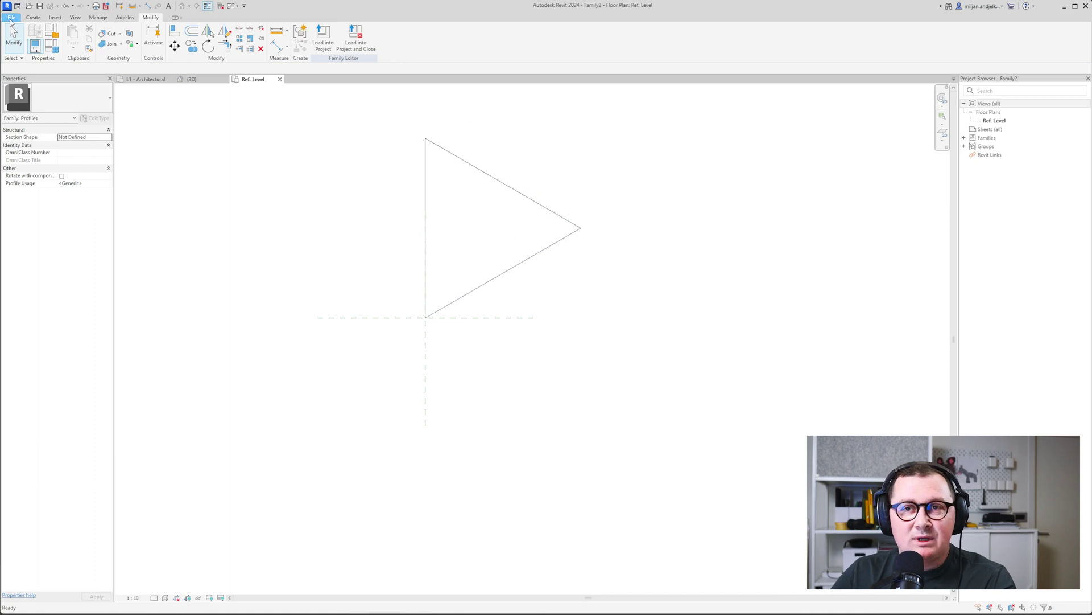
left_click(10, 18)
left_click(26, 113)
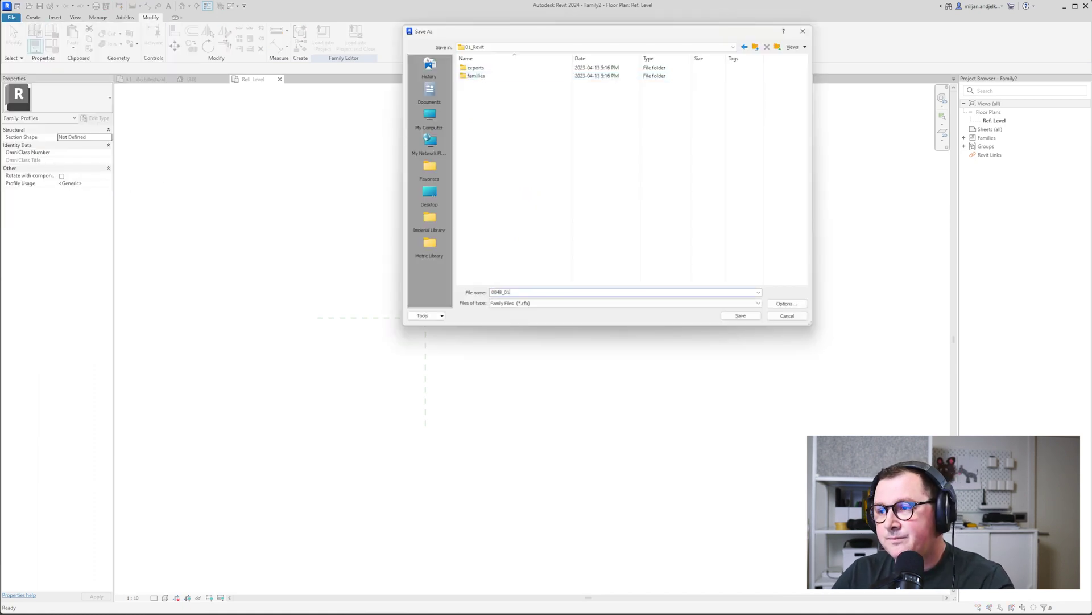
left_click(741, 316)
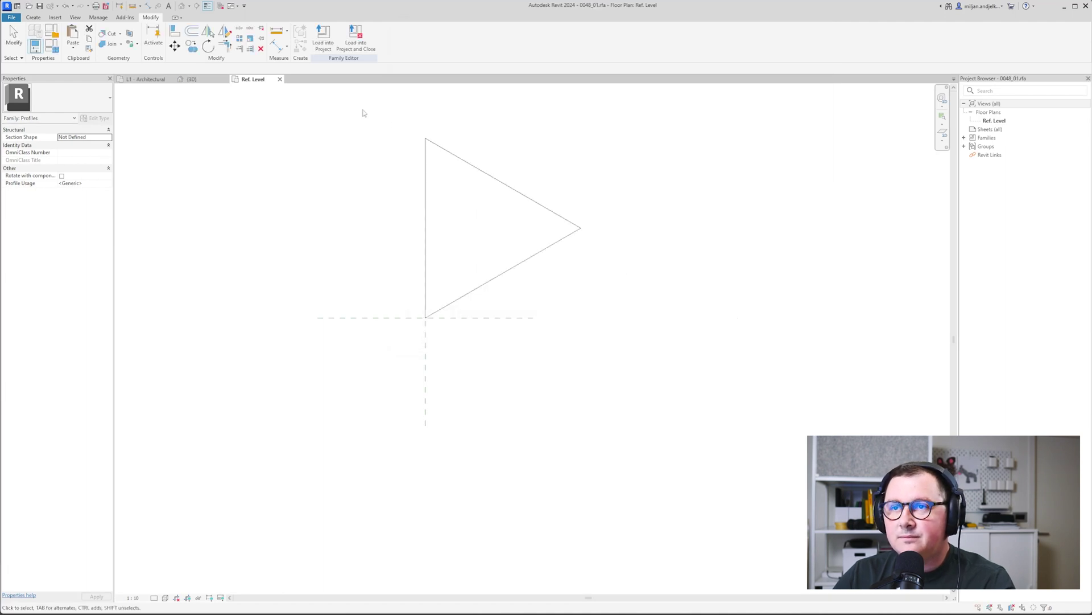
left_click(323, 41)
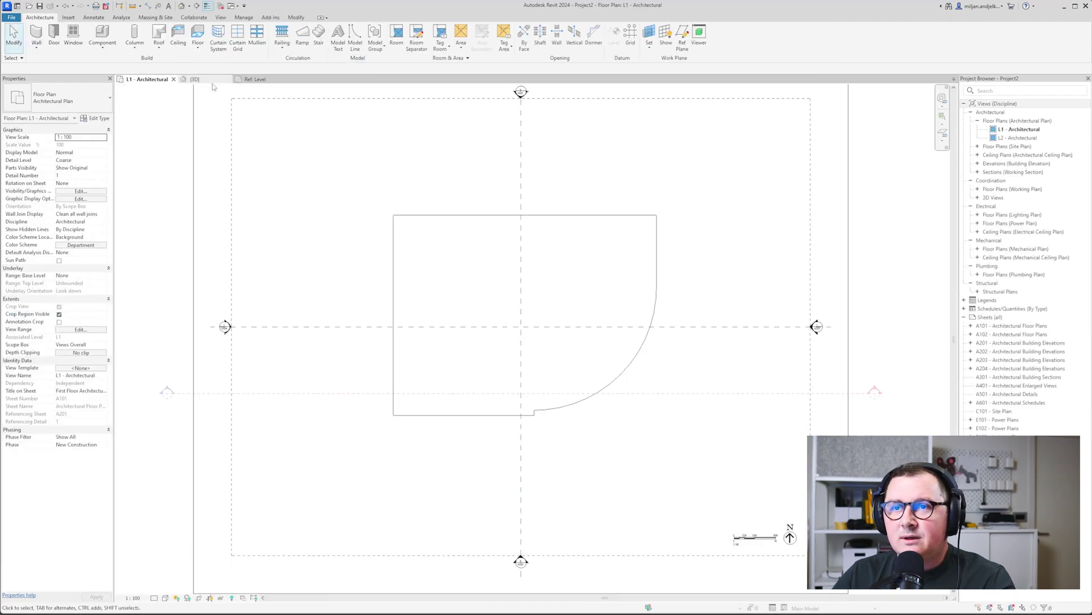
In the 3D view, duplicate the type of the slab edge on the floor's front side as AIE 01
left_click(211, 81)
left_click(531, 357)
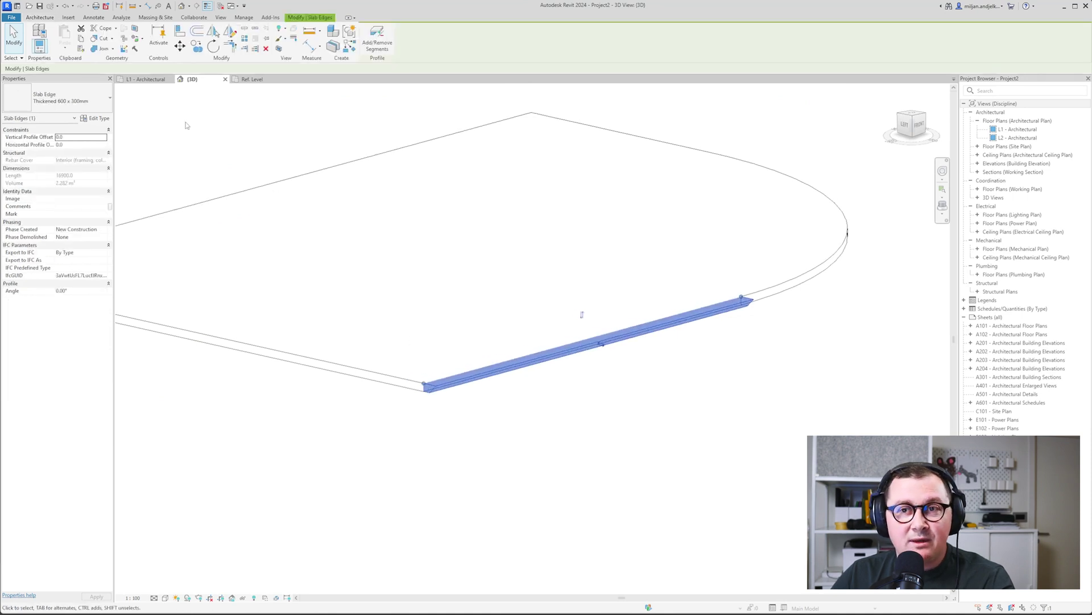
left_click(96, 119)
left_click(500, 124)
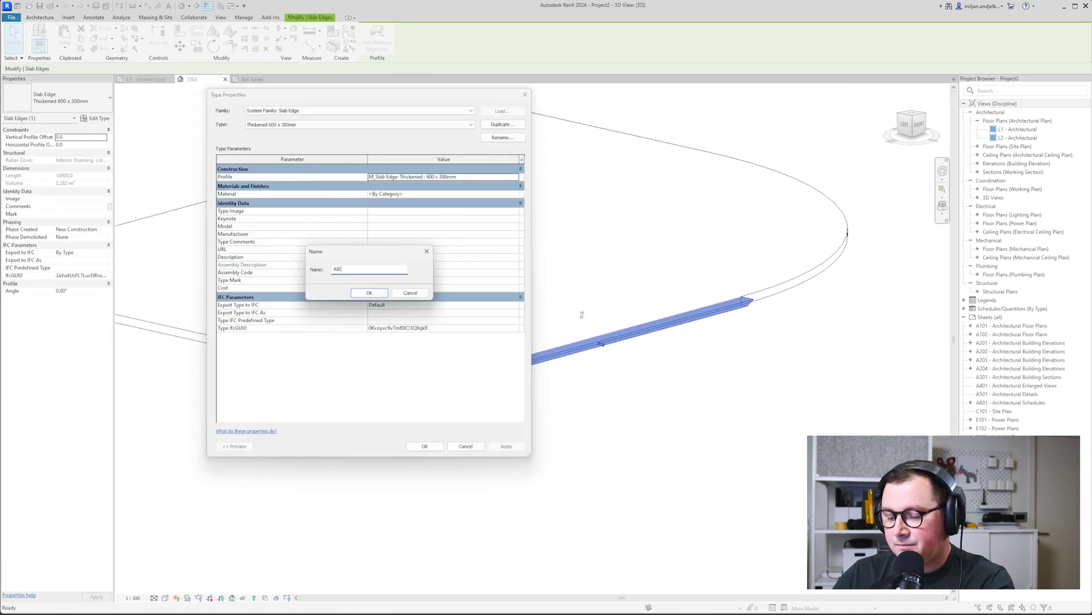
key("Return")
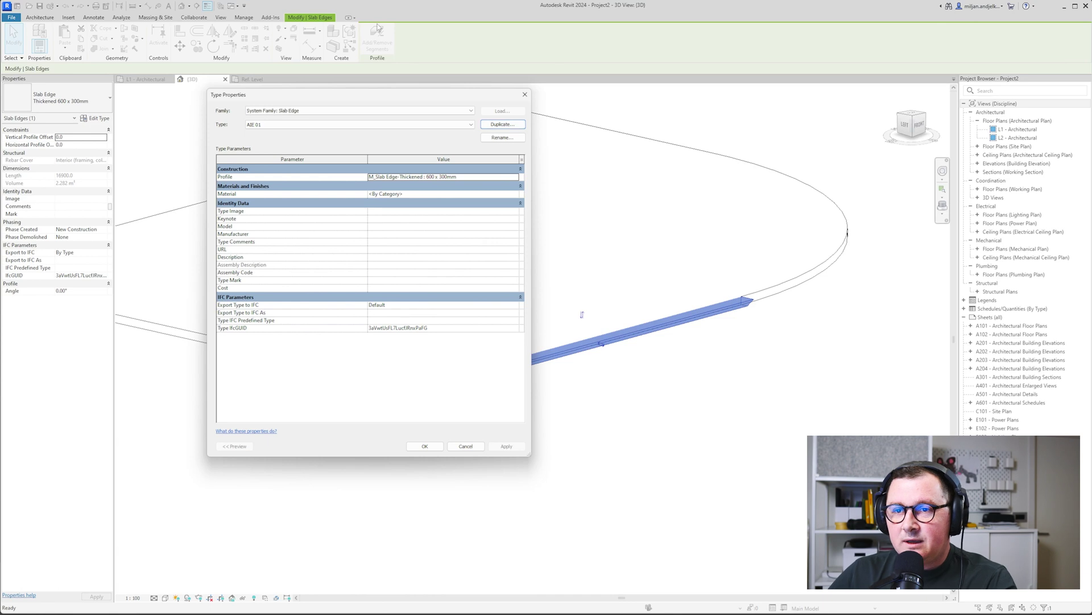
Set the profile of the AIE 01 slab edge type to 0048_01 : 0048_01 and apply the type changes
left_click(515, 177)
left_click(402, 194)
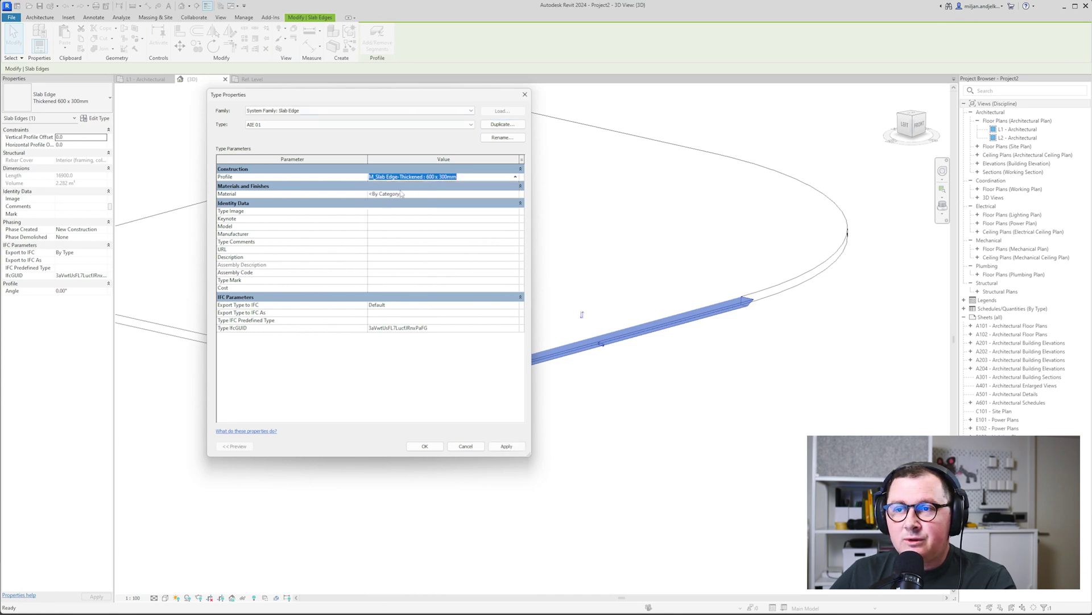
left_click(370, 177)
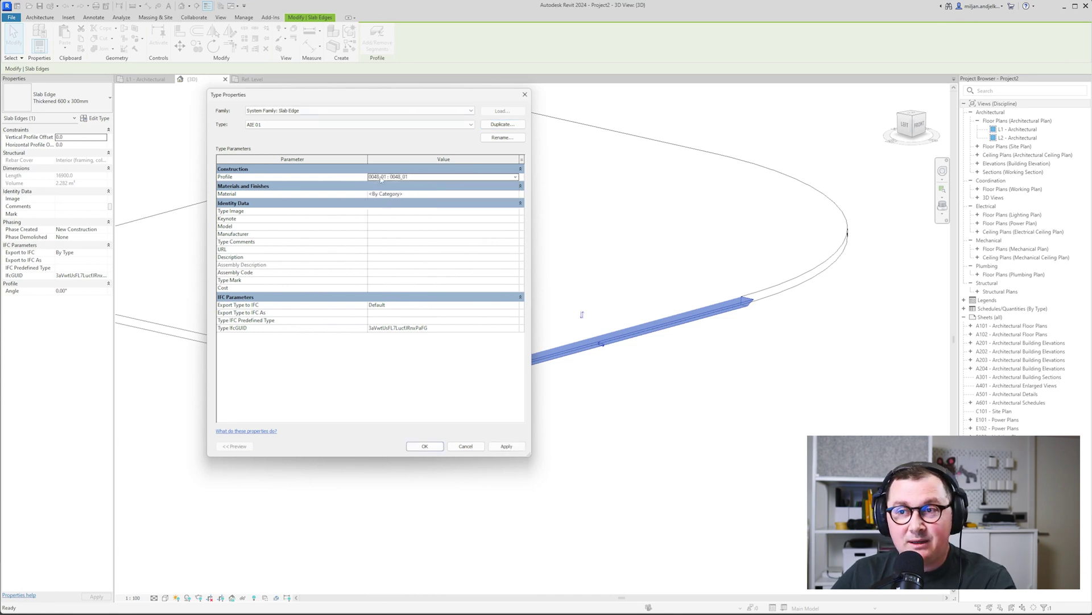
left_click(425, 447)
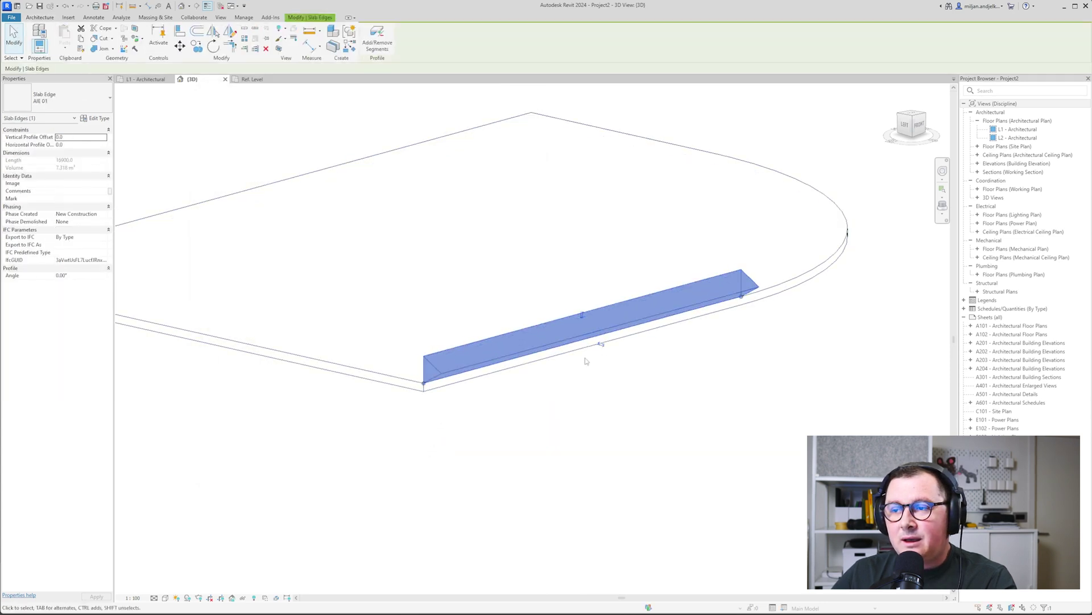
Delete the slab edge from the straight front side of the floor
middle_click_drag(585, 361, 484, 395, "shift")
key("Escape")
left_click(517, 350)
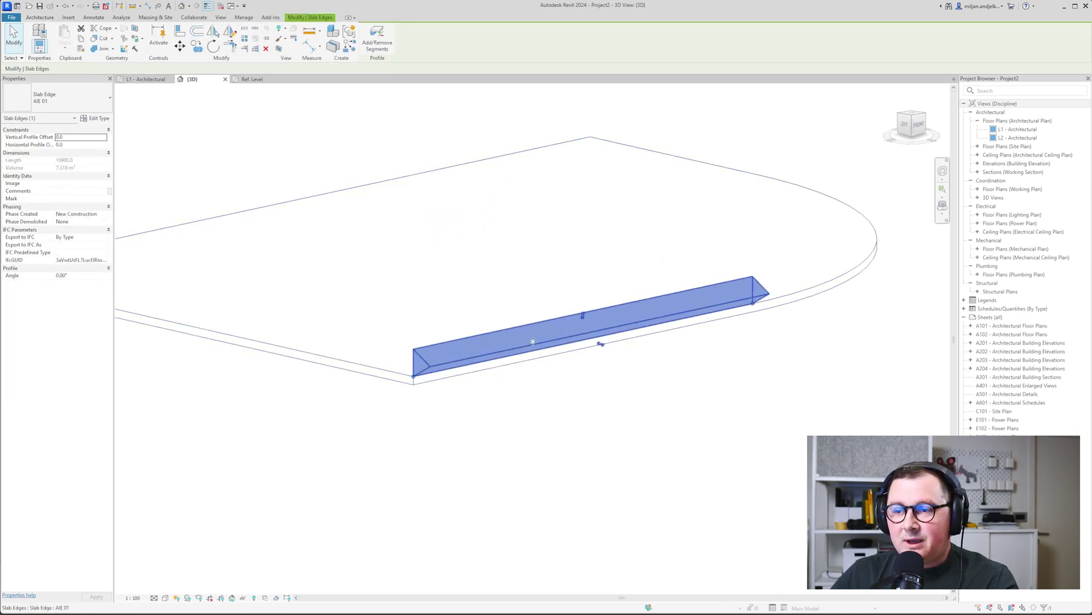
middle_click_drag(490, 408, 503, 426, "shift")
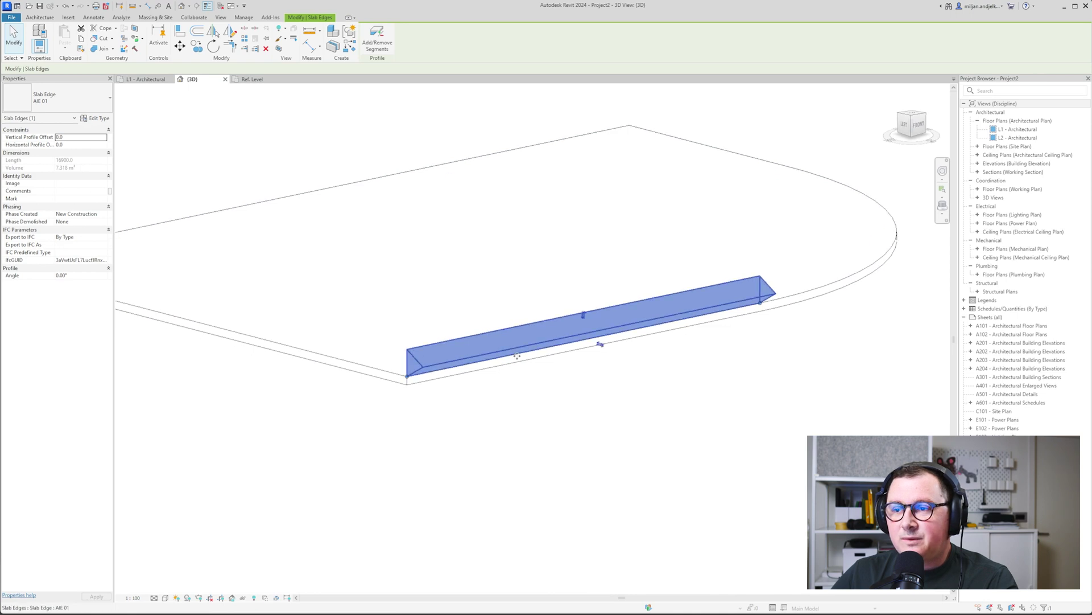
key("Delete")
middle_click_drag(524, 385, 509, 395)
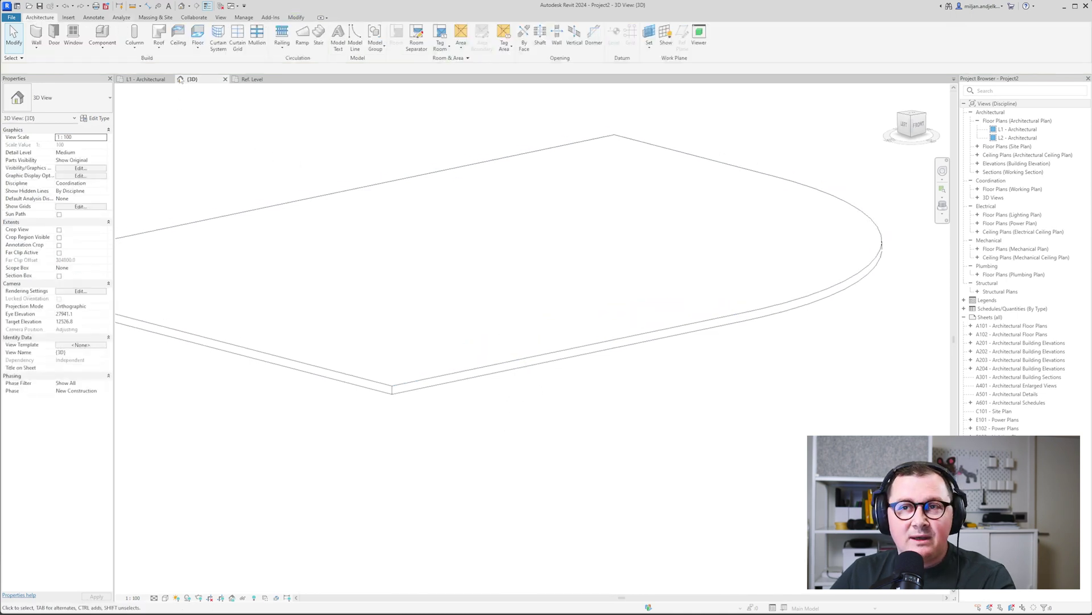
Place a slab edge of type AIE 01 on the bottom edge of the floor's straight front side
left_click(196, 52)
left_click(224, 115)
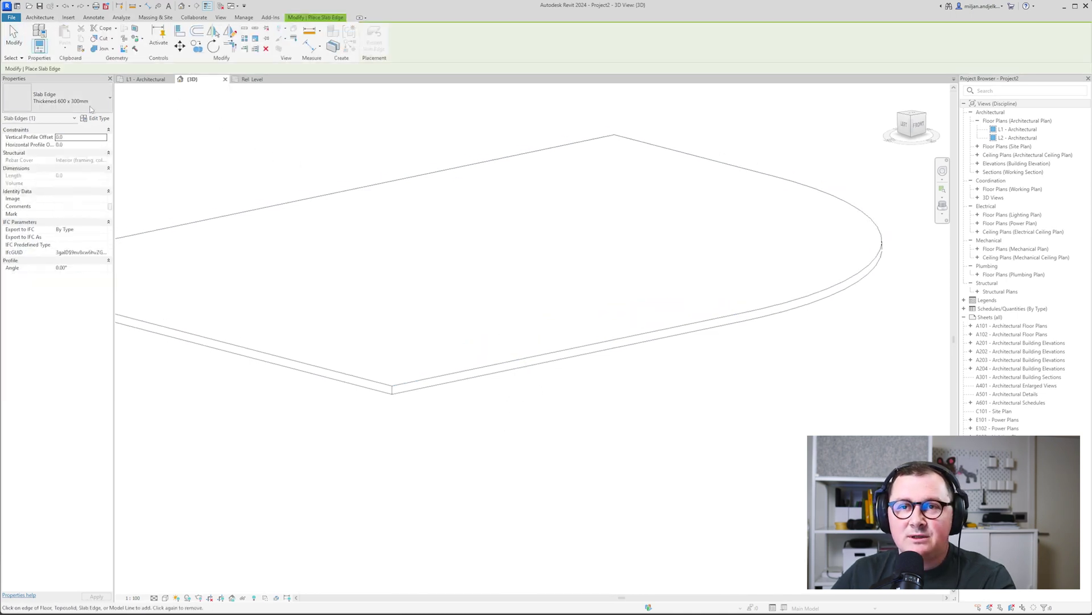
left_click(57, 99)
left_click(25, 141)
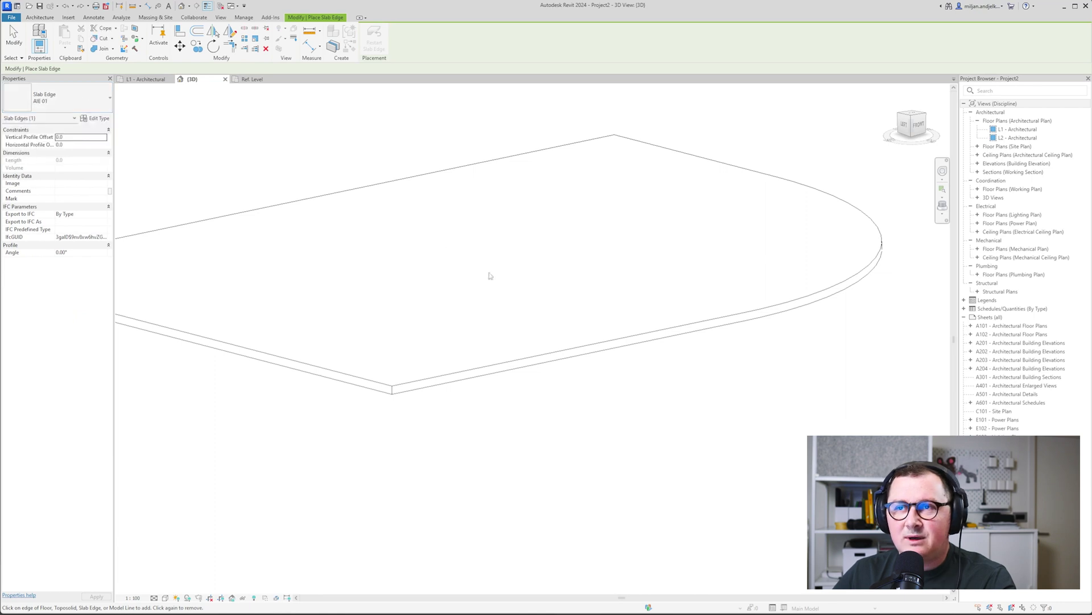
left_click(519, 382)
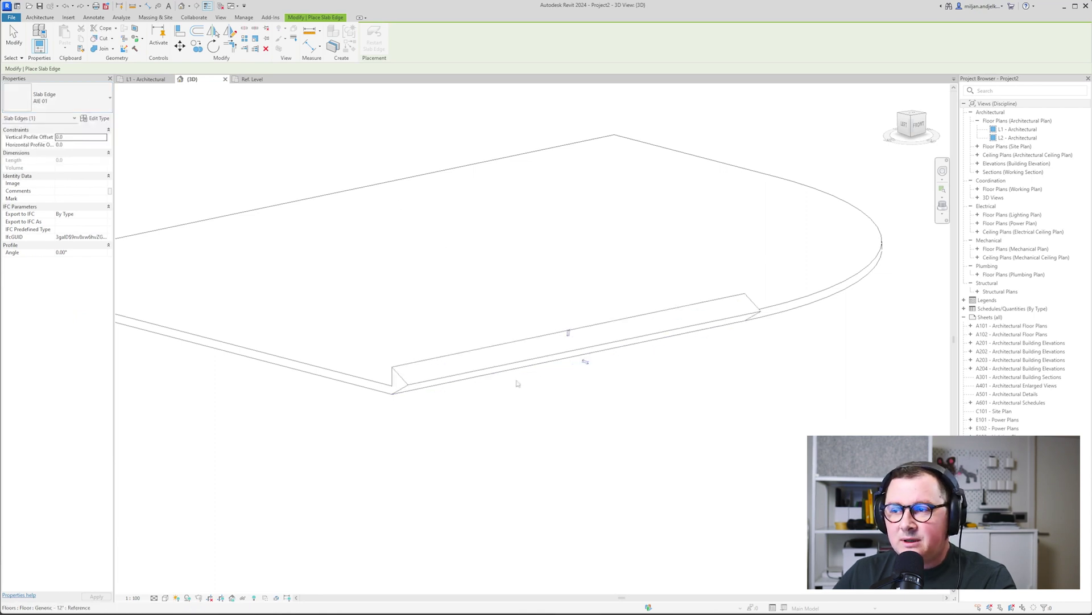
Continue the AIE 01 slab edge along the bottom edges of the curved corner and the floor's remaining sides
left_click(793, 313)
middle_click_drag(852, 323, 324, 327, "shift")
middle_click_drag(763, 411, 477, 370)
middle_click_drag(786, 319, 594, 408, "shift")
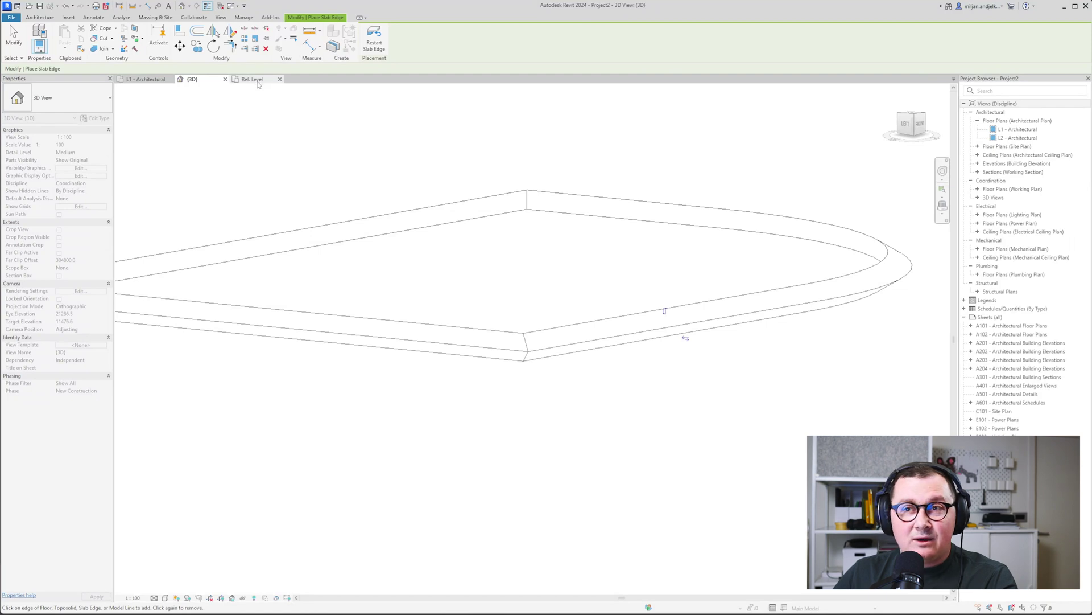
In the profile family, move the two sloping lines of the triangle 50 mm horizontally away from the vertical line
left_click(254, 80)
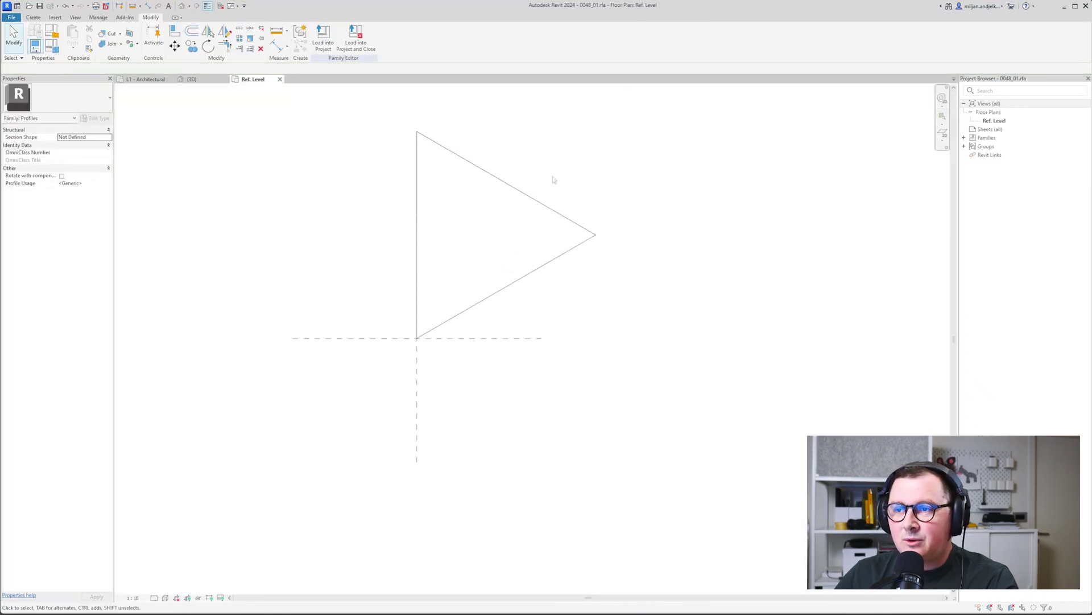
left_click_drag(633, 166, 562, 276)
scroll(570, 298, "up", 1)
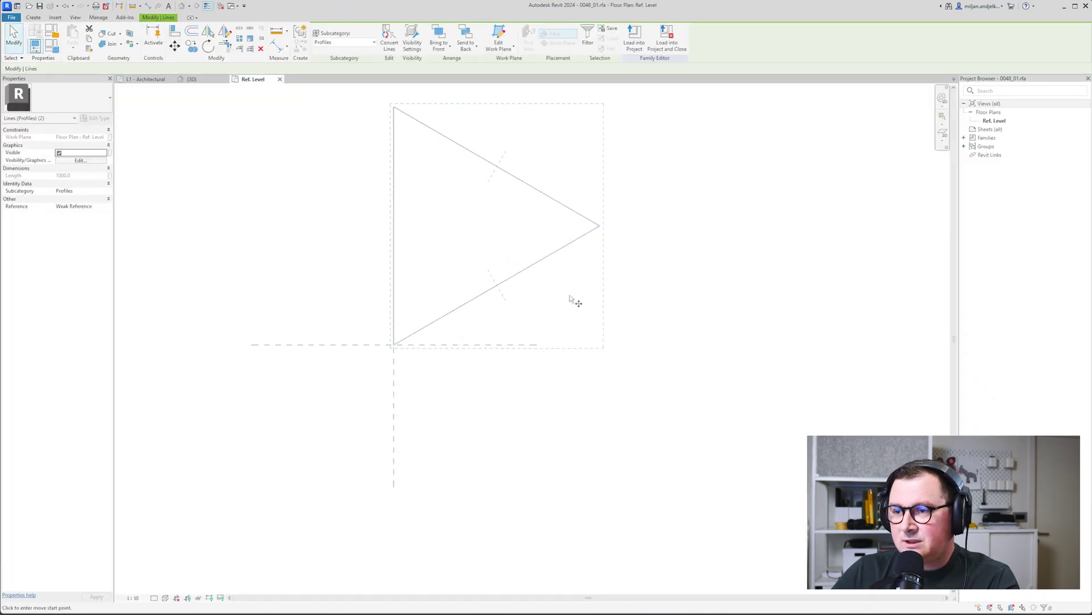
left_click(570, 296)
type("50")
key("Return")
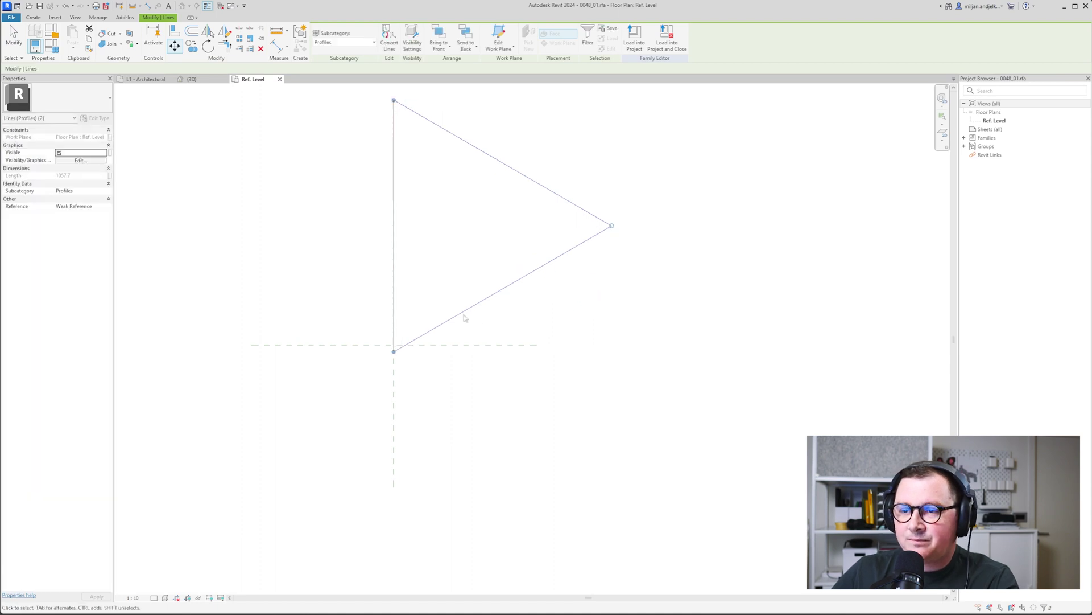
Draw a short line up from where the lower sloping line meets the horizontal reference plane, and a 50 mm horizontal line back to the vertical line
scroll(387, 326, "up", 2)
left_click(35, 31)
left_click(639, 402)
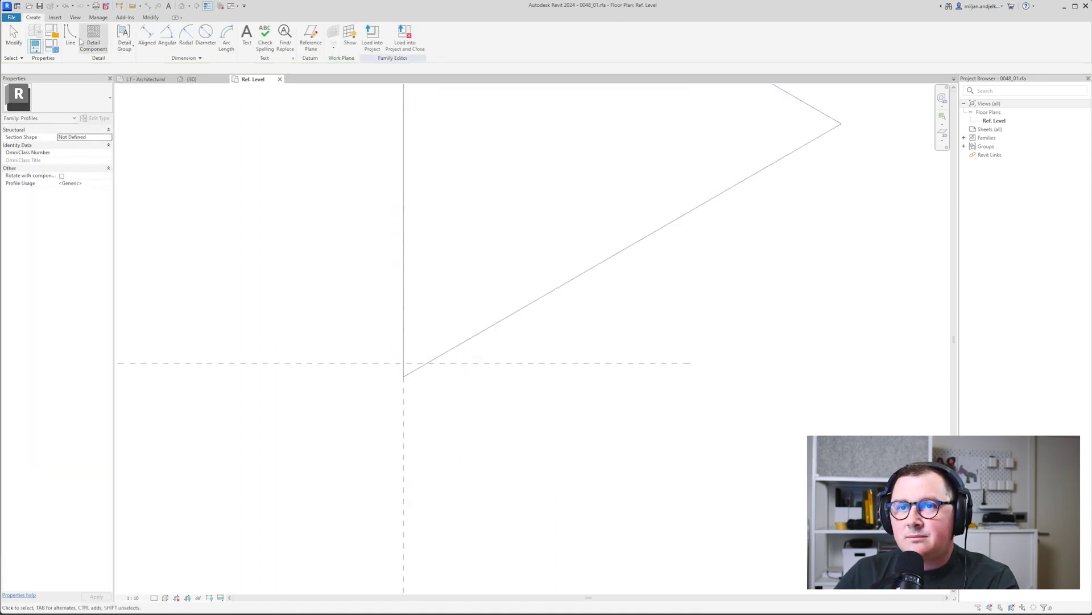
left_click(71, 36)
scroll(404, 360, "up", 3)
left_click(456, 367)
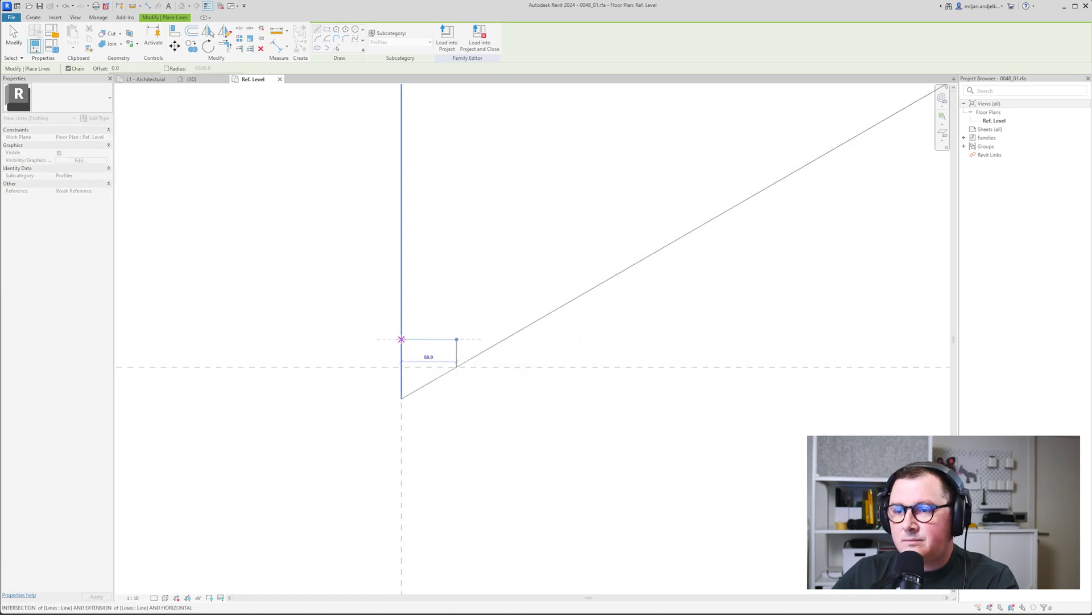
left_click(401, 339)
Try to mirror the 50 mm horizontal line to the triangle's upper corner about a horizontal axis through the apex
scroll(446, 292, "down", 2)
middle_click_drag(446, 286, 481, 446)
scroll(486, 424, "down", 5)
key("Escape")
left_click(479, 438)
key("d")
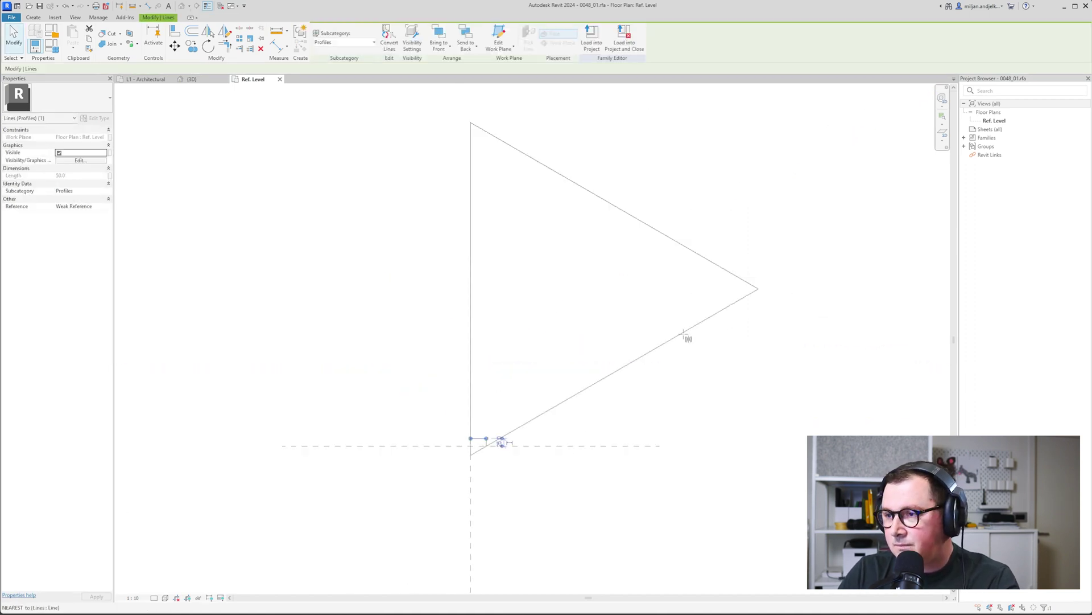
left_click(545, 369)
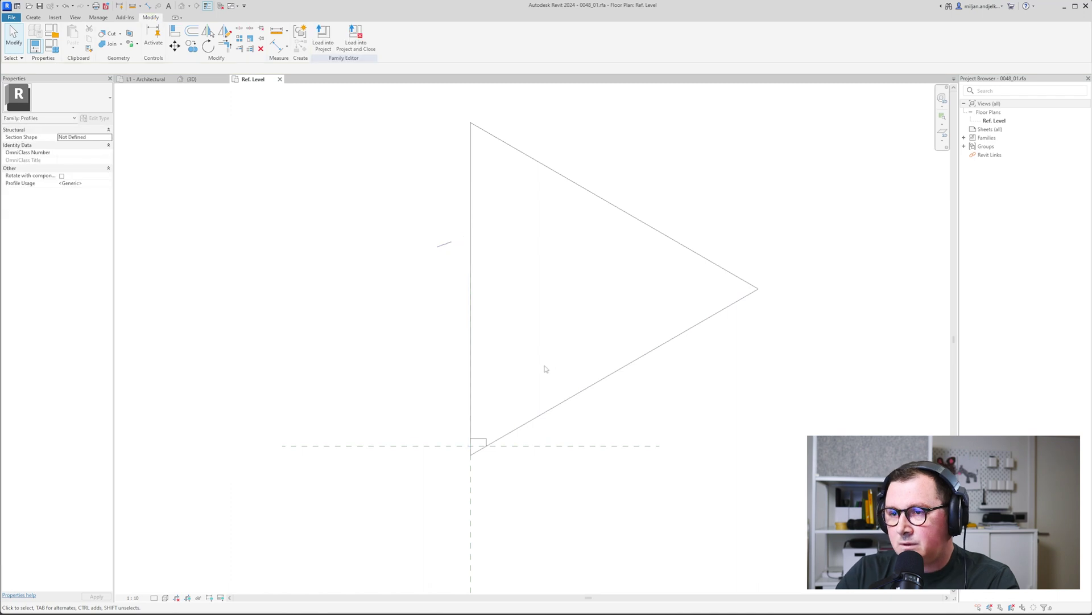
left_click(479, 438)
key("d")
key("m")
left_click(759, 289)
left_click(807, 289)
left_click(558, 241)
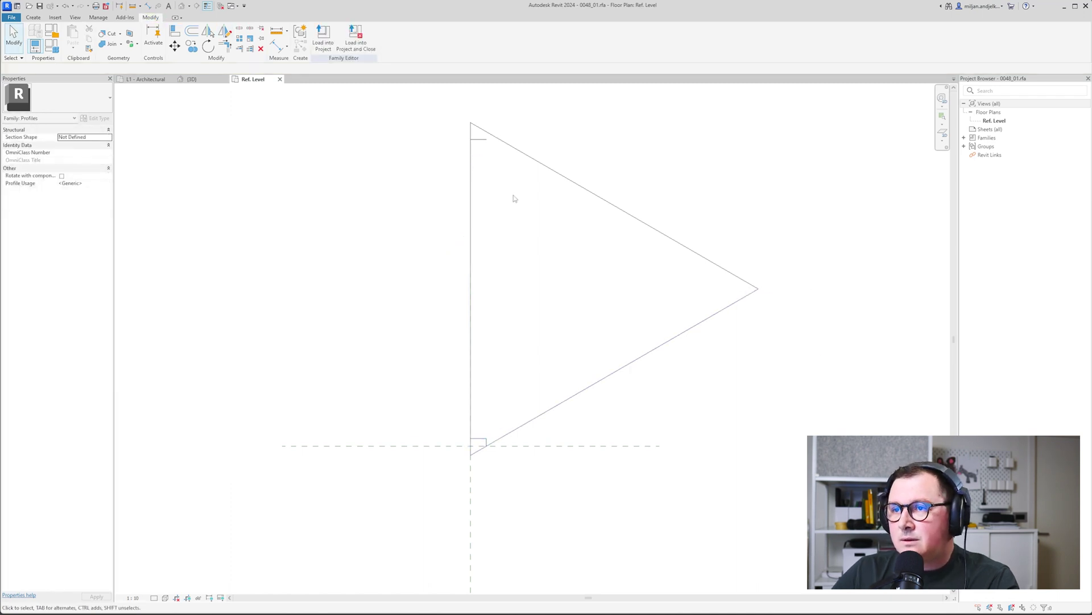
Trim the lower sloping line to the short vertical line of the bottom notch
scroll(485, 448, "up", 2)
scroll(485, 448, "down", 2)
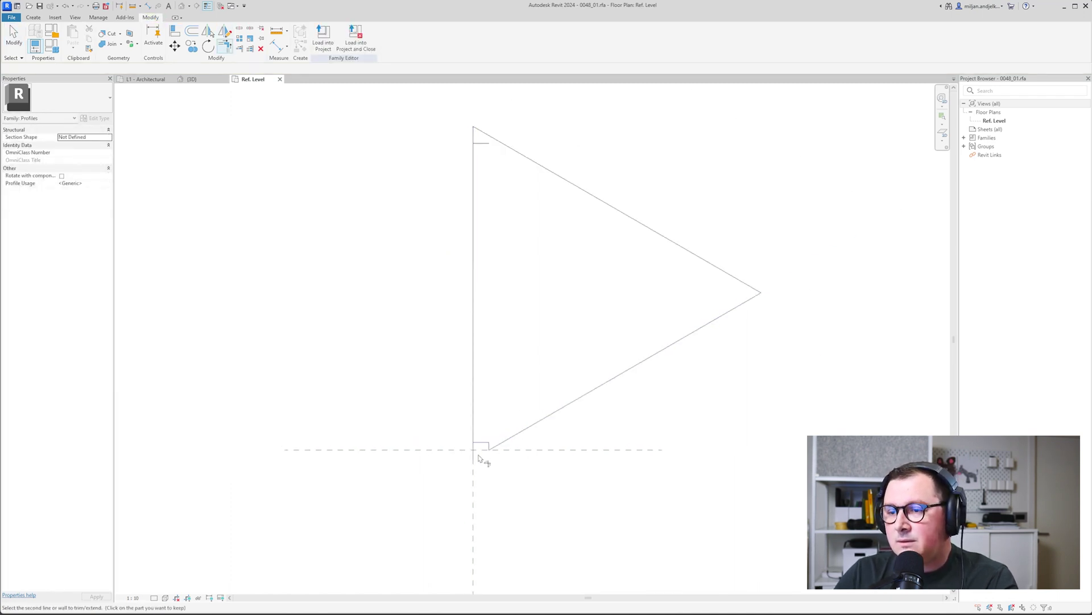
left_click(242, 50)
key("Escape")
Delete the mirrored line at the upper corner and mirror the lower 50 mm line about a horizontal axis through the vertical line's midpoint instead
left_click(482, 143)
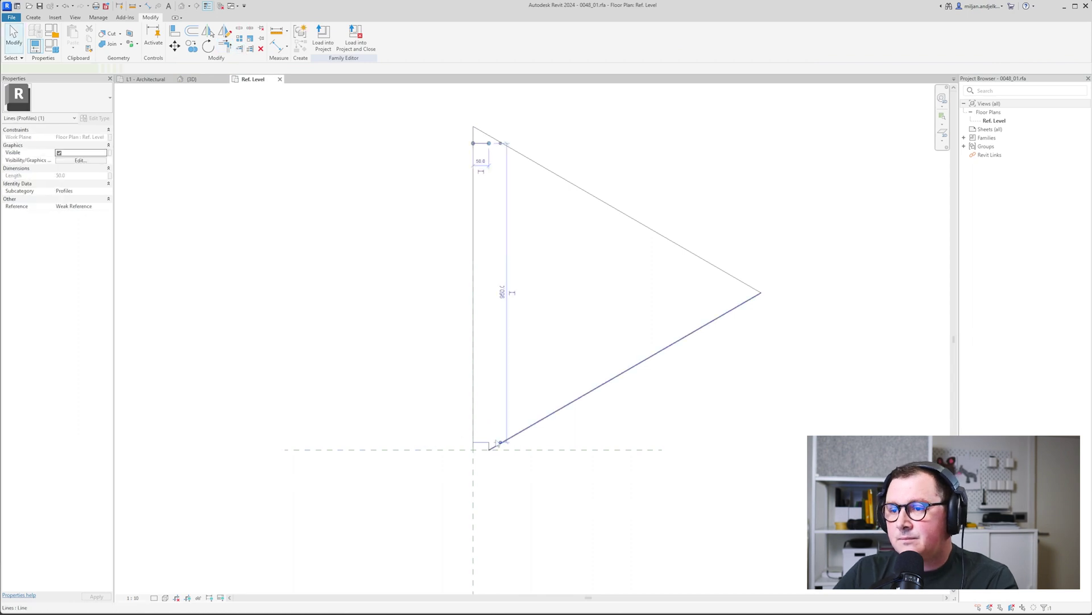
key("Delete")
left_click(482, 442)
key("d")
key("m")
left_click(473, 289)
left_click(423, 289)
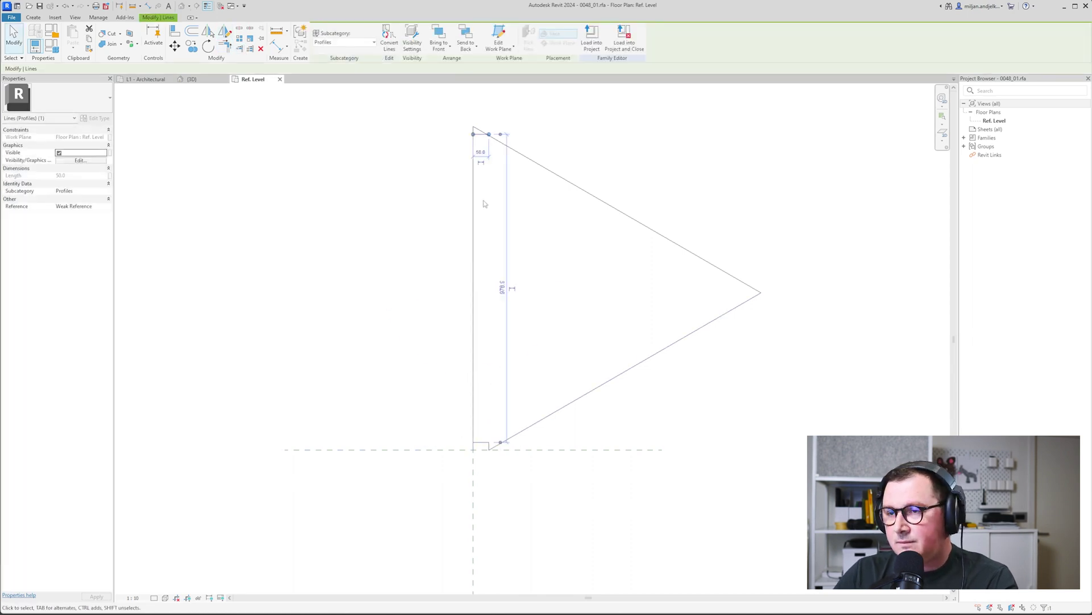
Trim the upper sloping line and the mirrored 50 mm line to meet at a corner
key("t")
key("r")
left_click(481, 135)
left_click(494, 140)
Try trimming the vertical line to the lower 50 mm line, and undo that trim
middle_click_drag(483, 448, 329, 434)
scroll(329, 435, "up", 1)
left_click(328, 426)
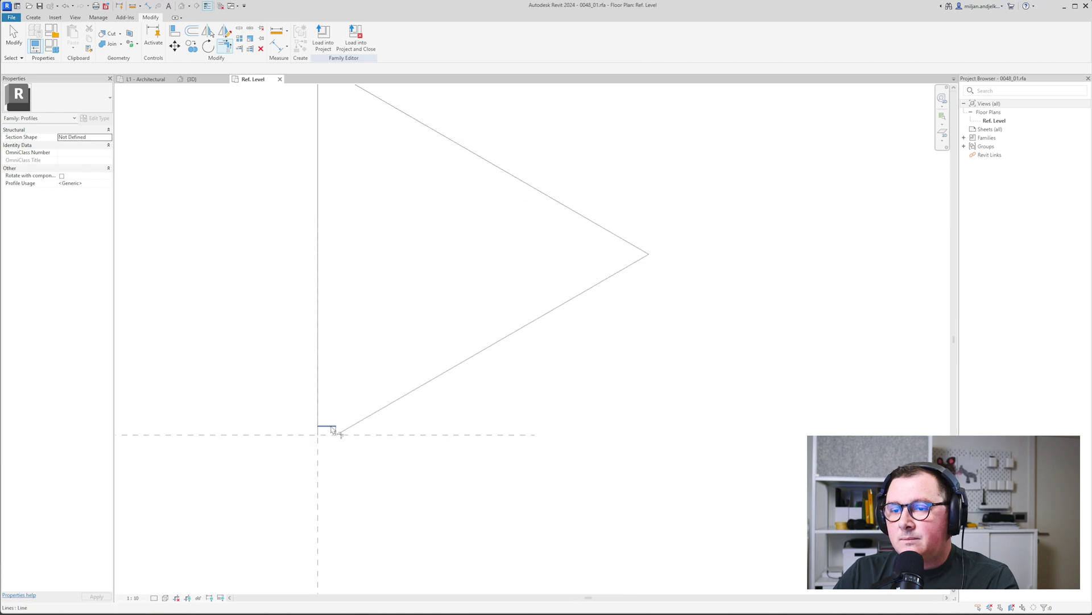
left_click(318, 401)
middle_click_drag(486, 334, 463, 366)
key("ctrl+z")
Draw a 15 mm helper line straight up from the triangle's apex and a horizontal line from it back to the upper sloping line
scroll(317, 426, "up", 1)
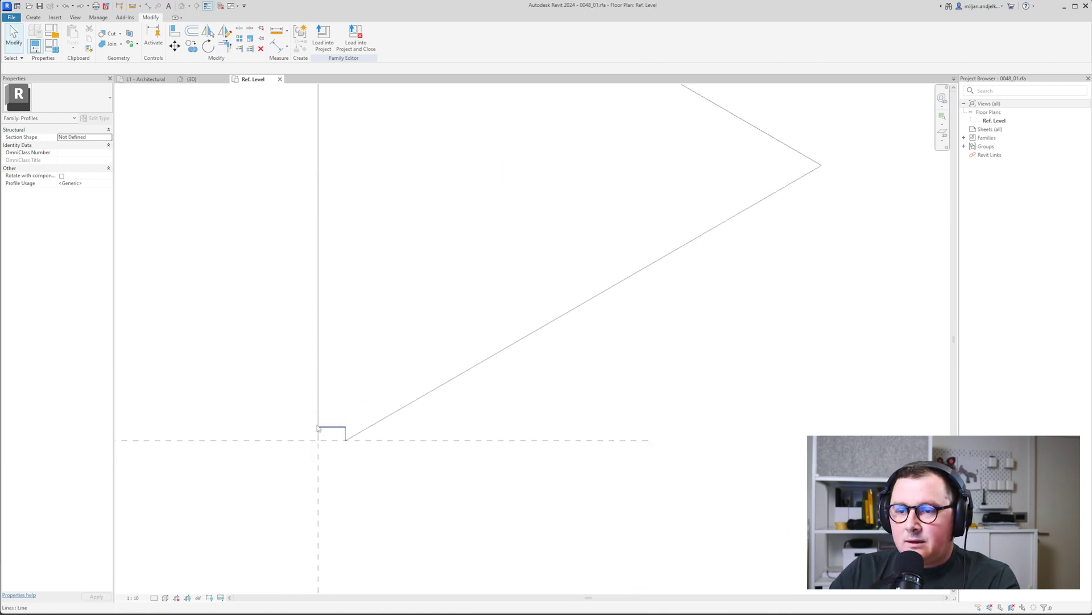
scroll(337, 424, "down", 1)
middle_click_drag(529, 295, 786, 200)
scroll(648, 349, "up", 1)
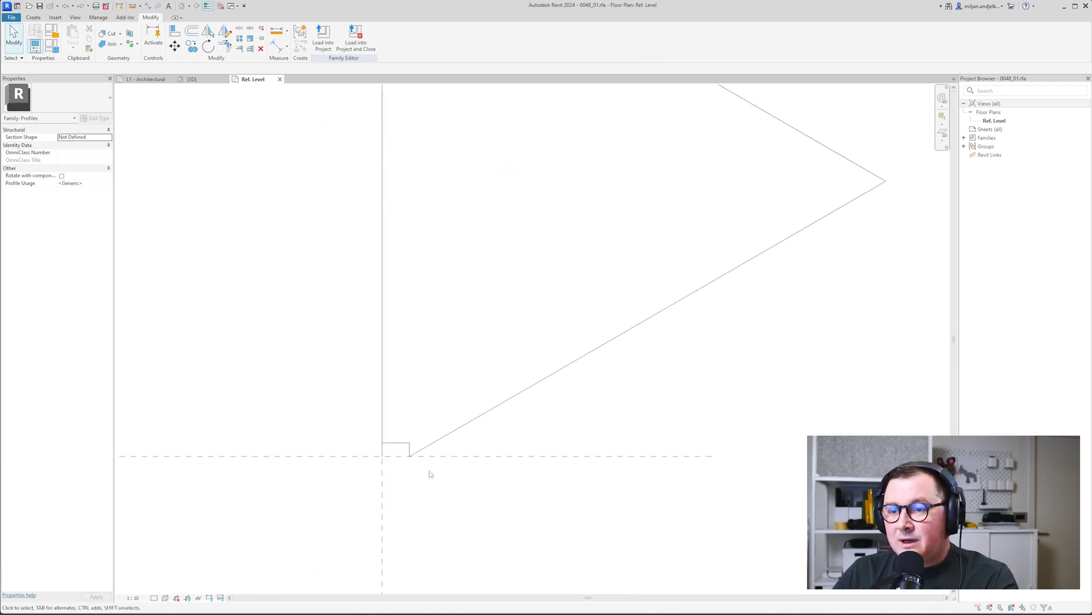
middle_click_drag(494, 352, 422, 405)
middle_click_drag(681, 206, 510, 267)
left_click(35, 18)
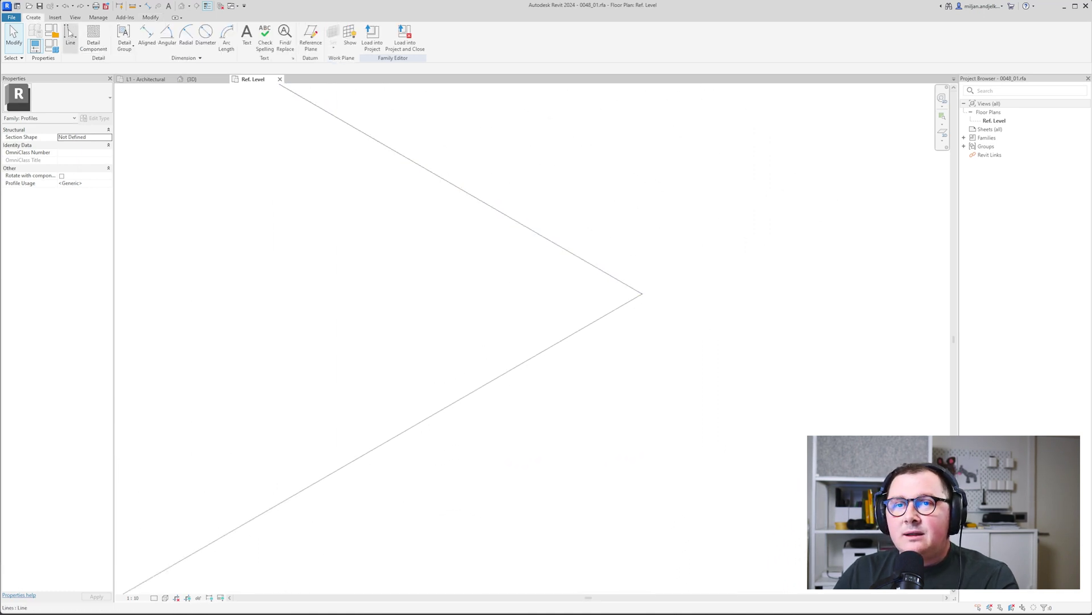
left_click(632, 304)
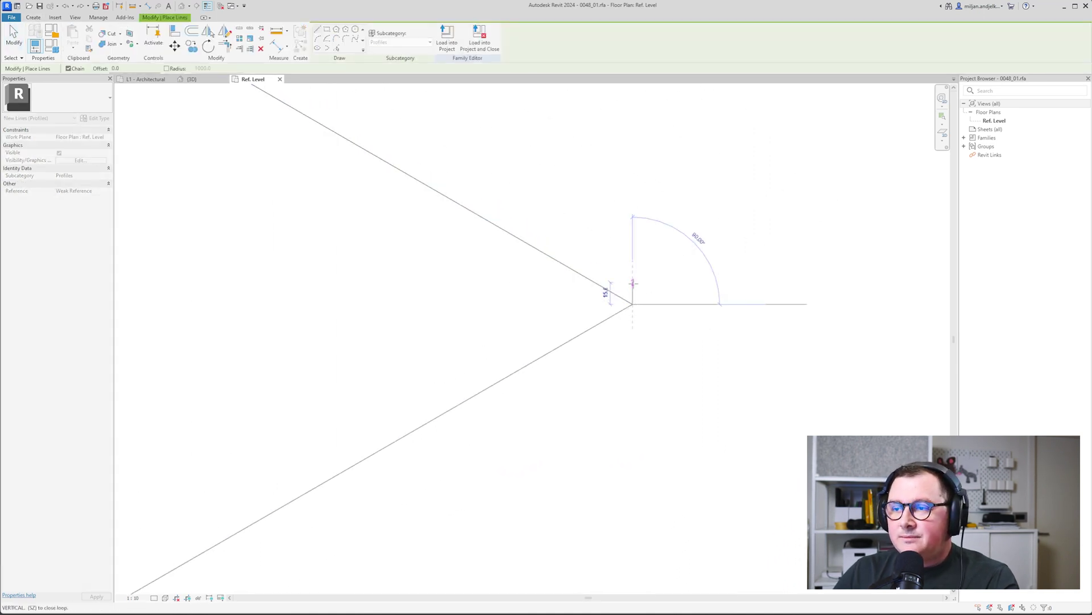
left_click(633, 282)
left_click(595, 282)
key("Escape")
Draw a stepped vertical end down to the lower sloping line, with a groove 5 mm deep and 10 mm high in its middle
scroll(595, 282, "up", 2)
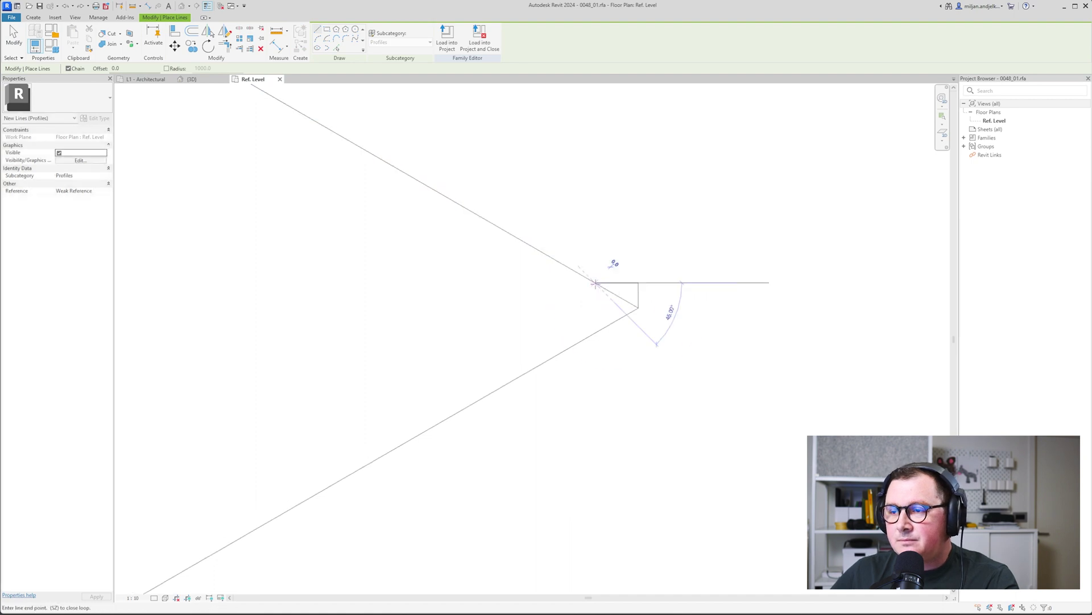
left_click(595, 302)
type("5")
key("Return")
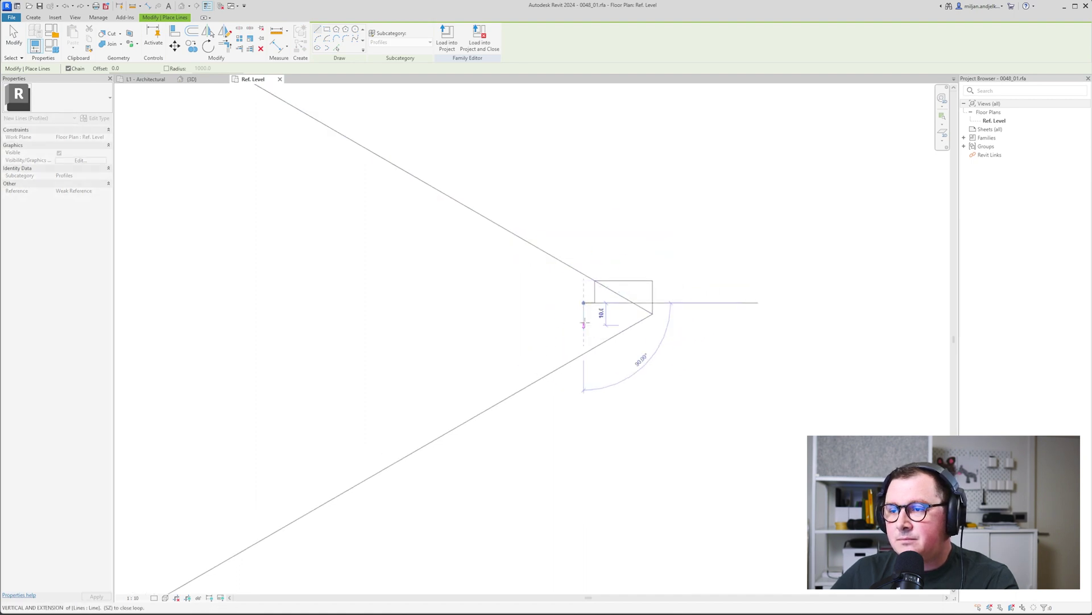
left_click(583, 325)
left_click(594, 325)
left_click(594, 347)
Trim both sloping lines to the grooved end and delete the leftover helper lines beyond it
key("t")
key("r")
left_click(594, 340)
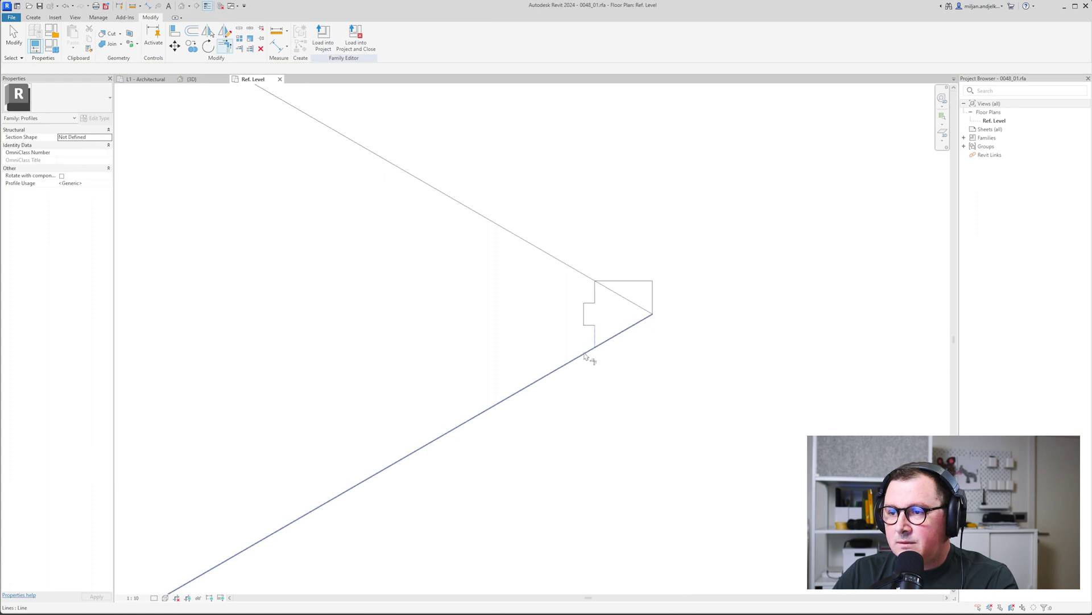
left_click(584, 353)
left_click(595, 295)
left_click(588, 278)
middle_click_drag(633, 293, 636, 296)
key("Delete")
scroll(700, 272, "down", 7)
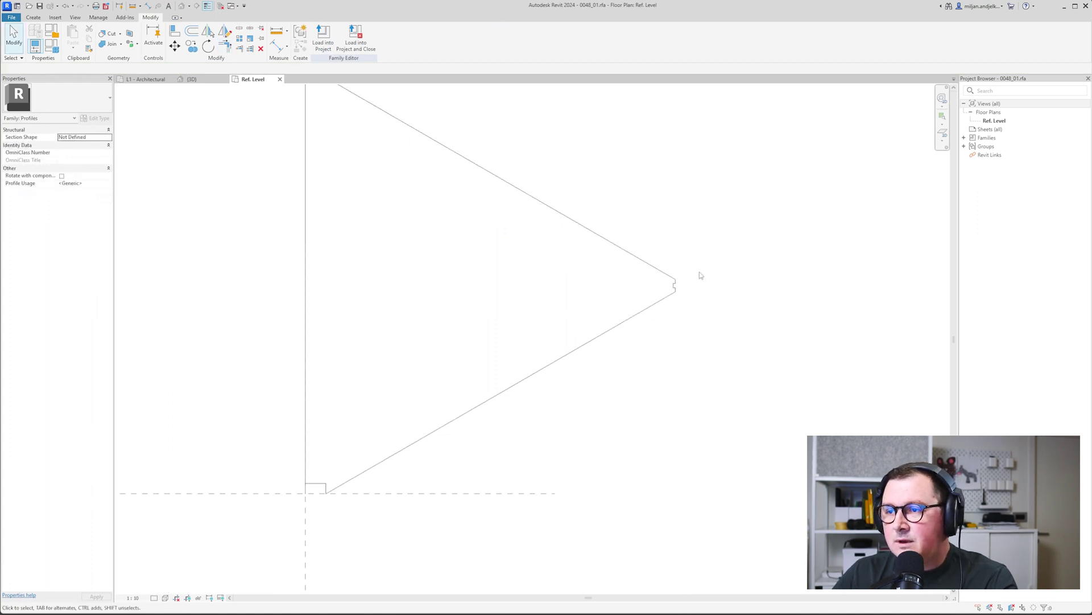
Try loading the profile into the project, overwriting the existing version and its parameter values, and delete the slab edge that cannot be created
middle_click_drag(387, 132, 426, 152)
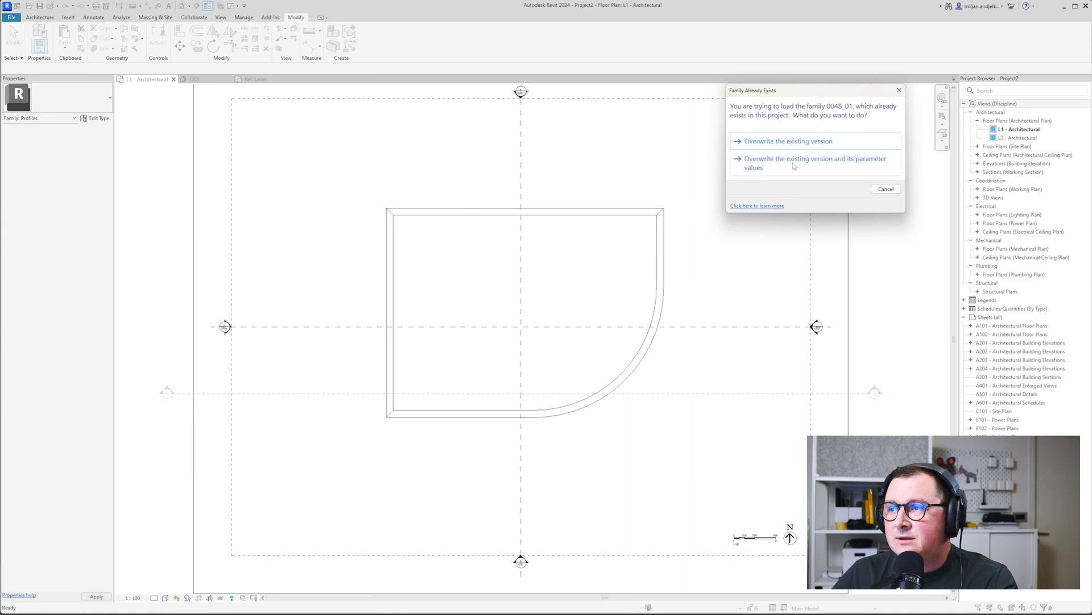
left_click(795, 164)
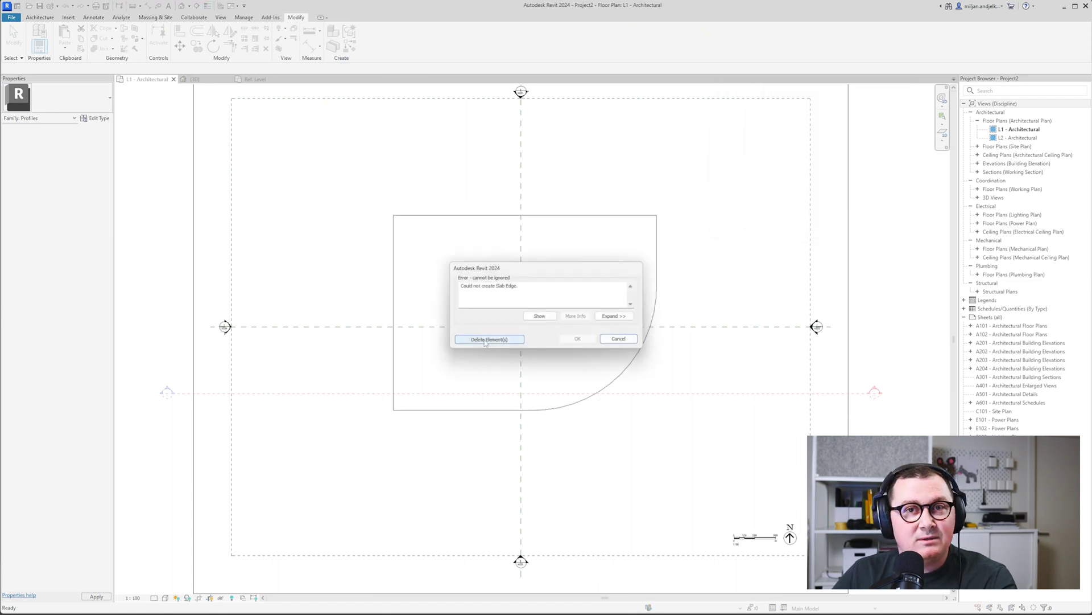
left_click(485, 340)
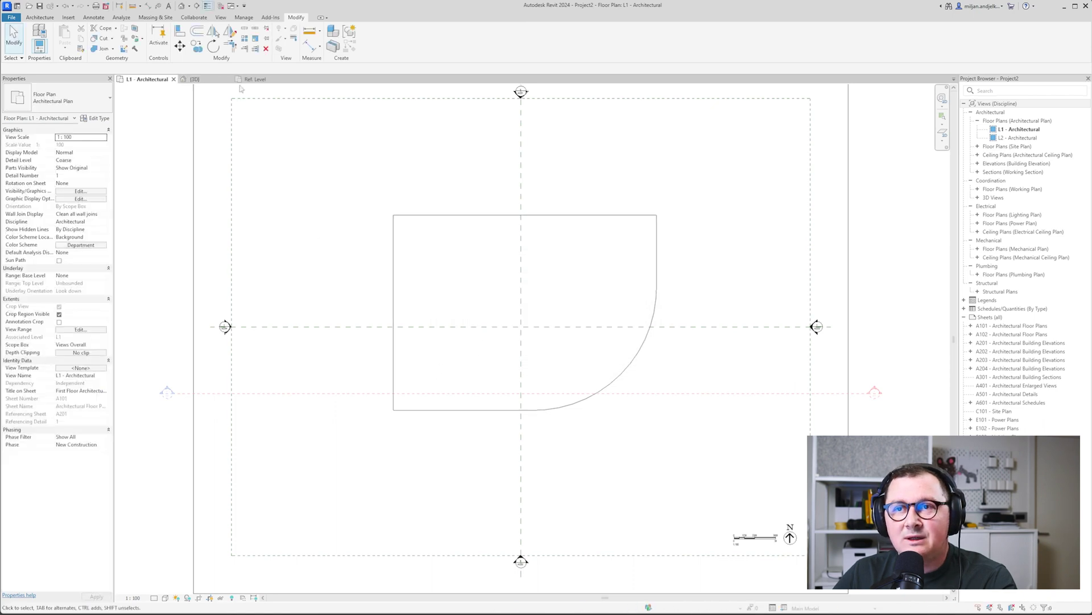
In the profile family, shorten the long vertical line's lower end to the small notch's horizontal line to close the outline
left_click(264, 80)
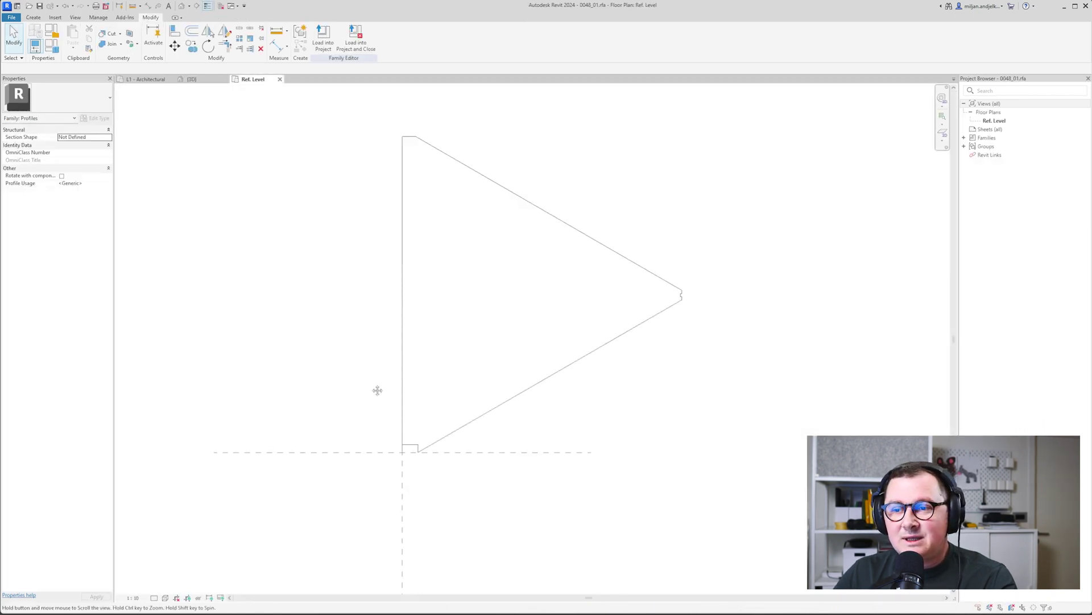
scroll(369, 392, "up", 2)
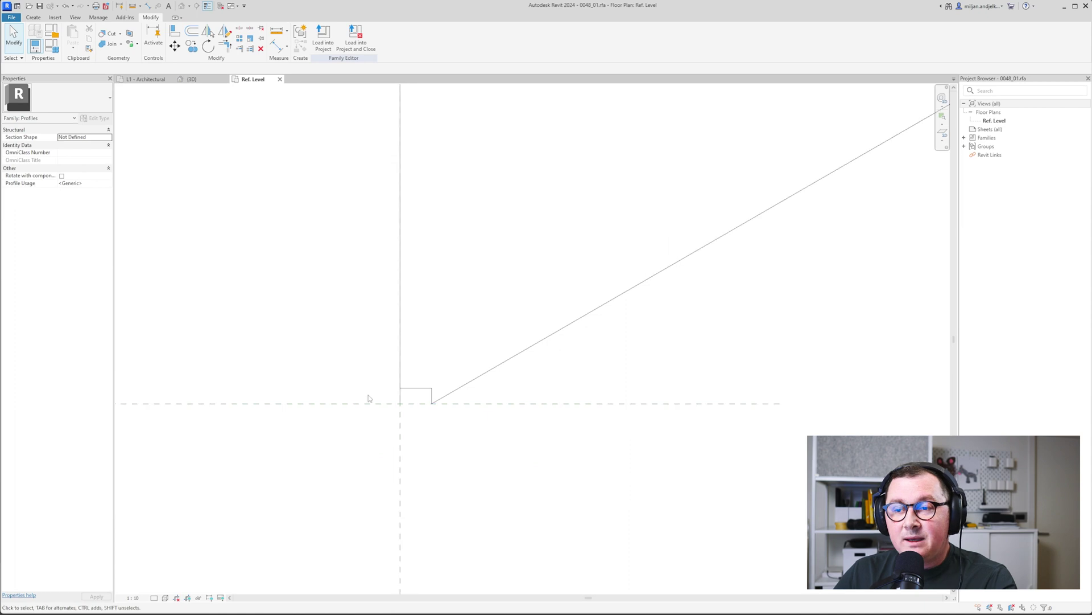
left_click(401, 398)
scroll(402, 398, "up", 2)
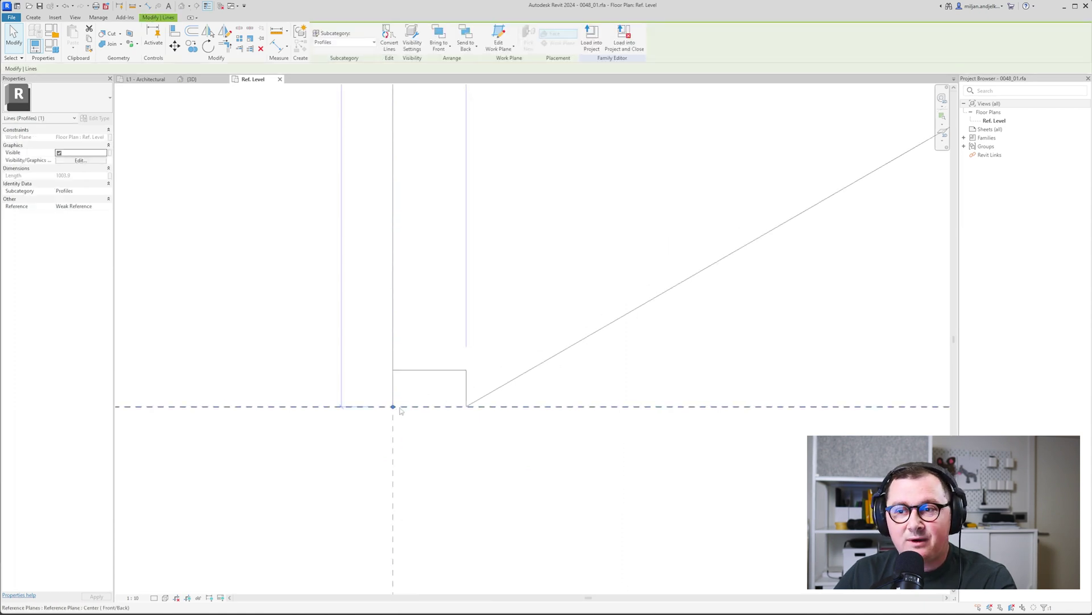
left_click_drag(392, 407, 392, 370)
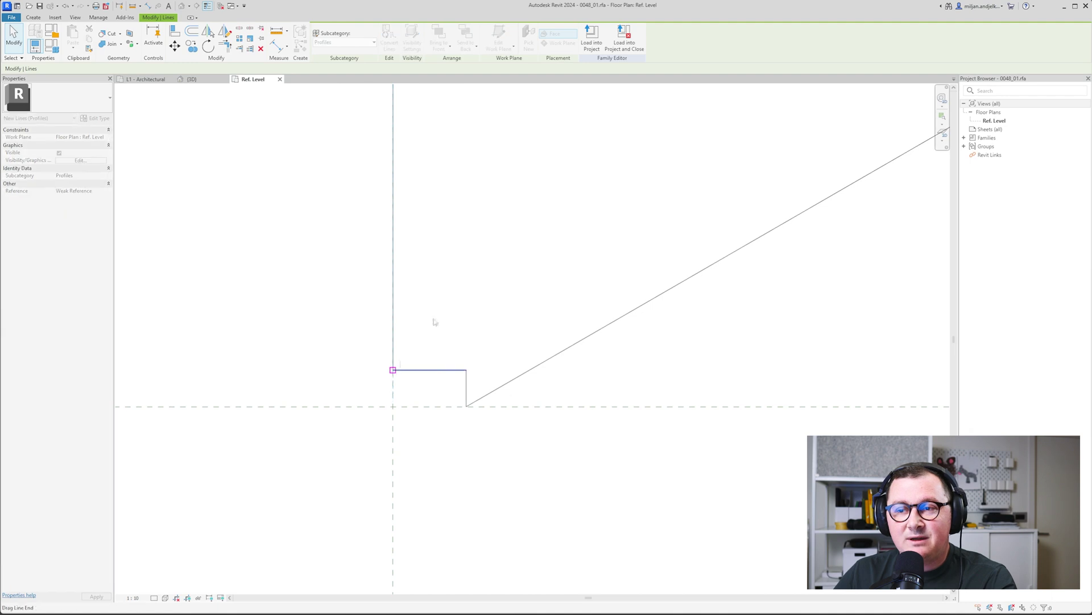
left_click(501, 290)
scroll(501, 289, "down", 3)
scroll(500, 273, "down", 2)
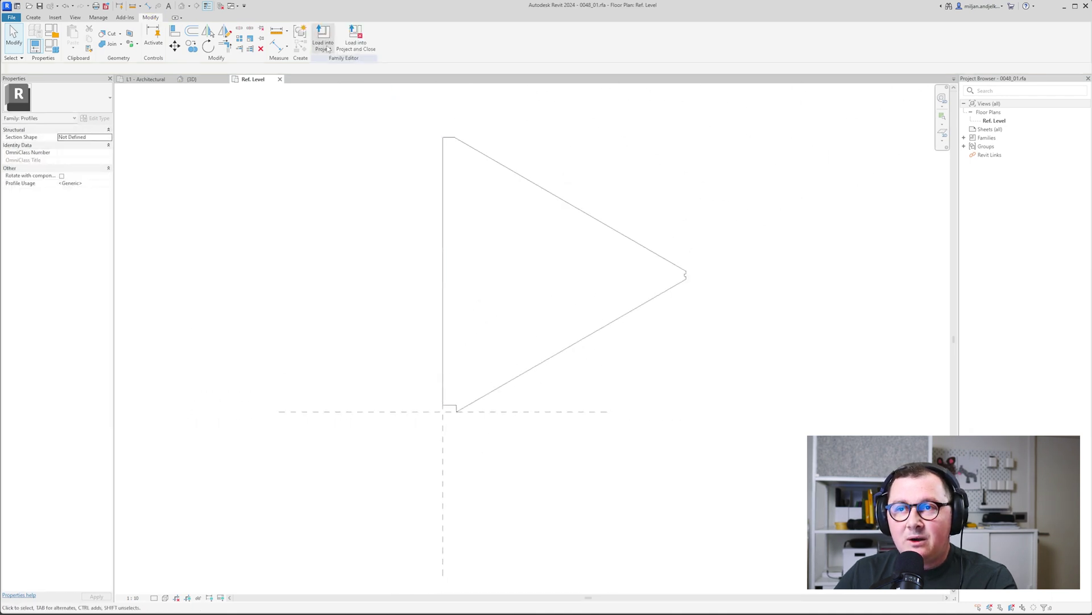
Undo the last family load in the project to bring back the slab edge around the floor
left_click(193, 80)
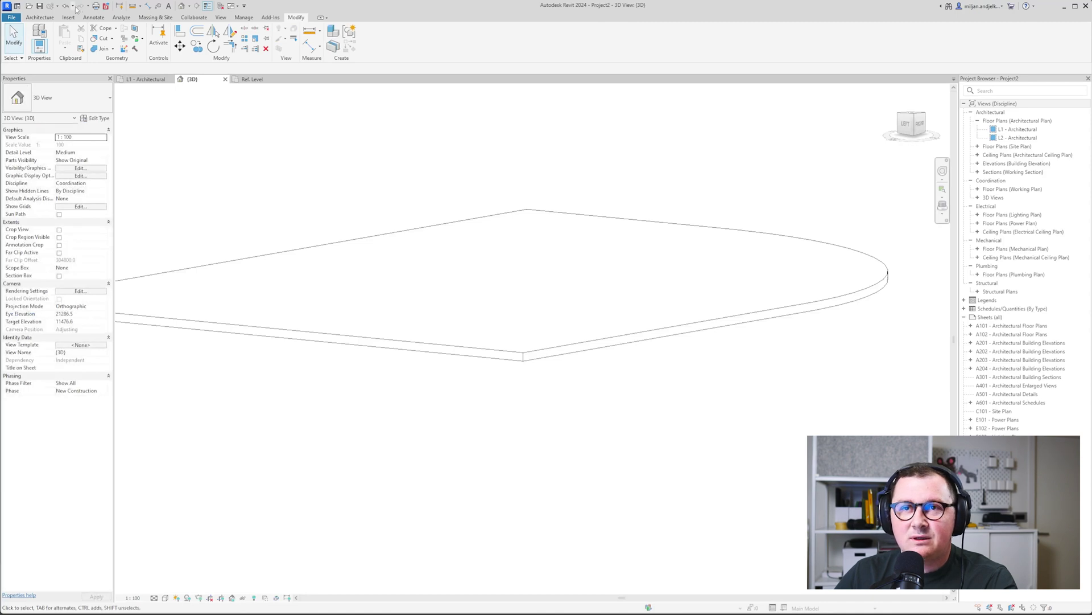
left_click(73, 6)
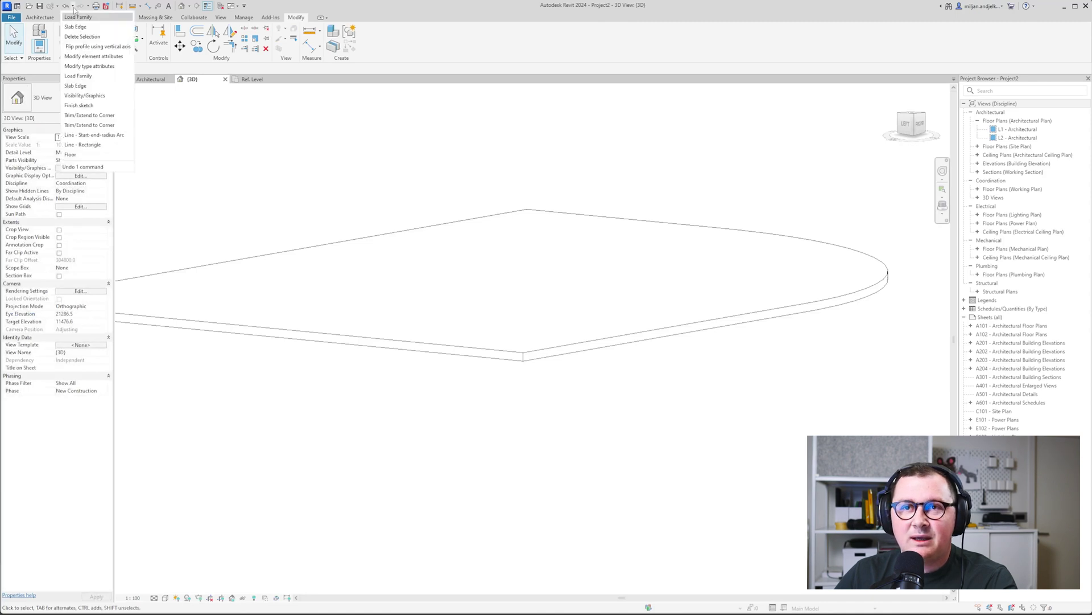
left_click(72, 20)
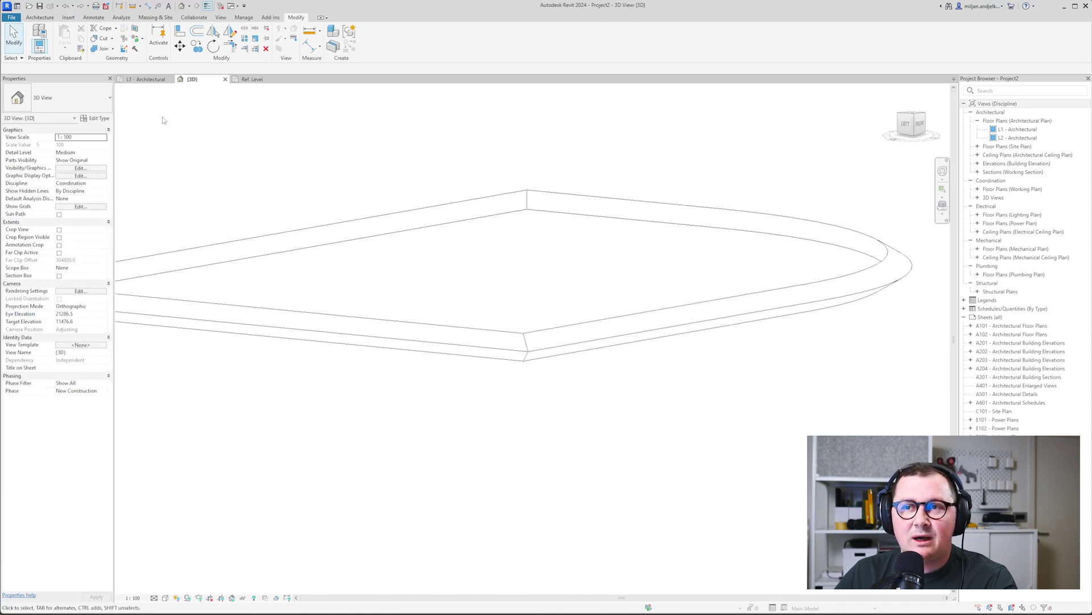
Load the corrected profile into the project, overwriting the existing version and its parameter values, and inspect the slab edge in 3D
left_click(252, 80)
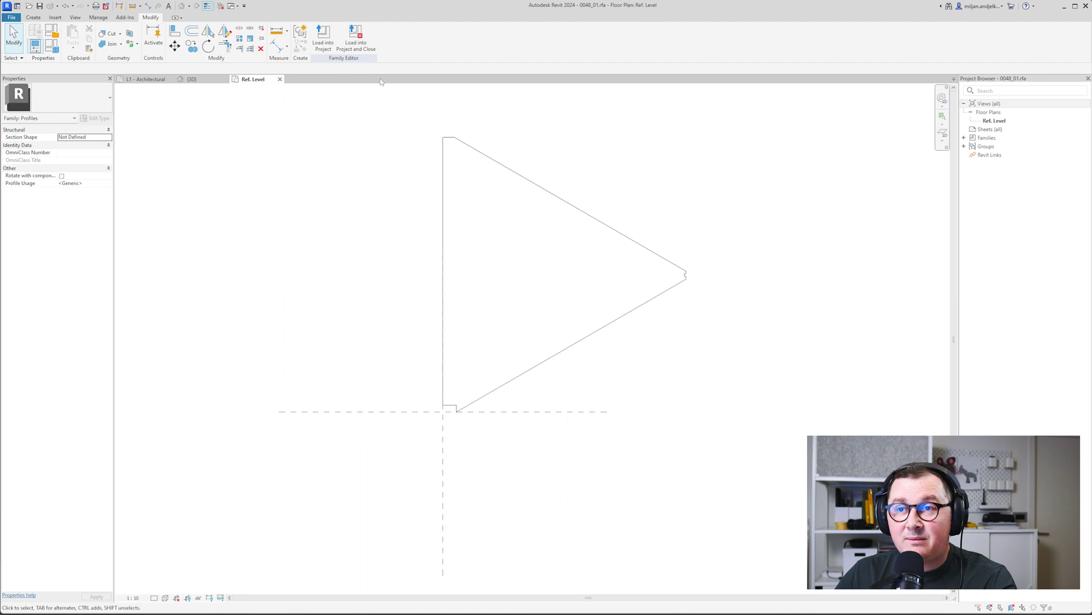
left_click(322, 36)
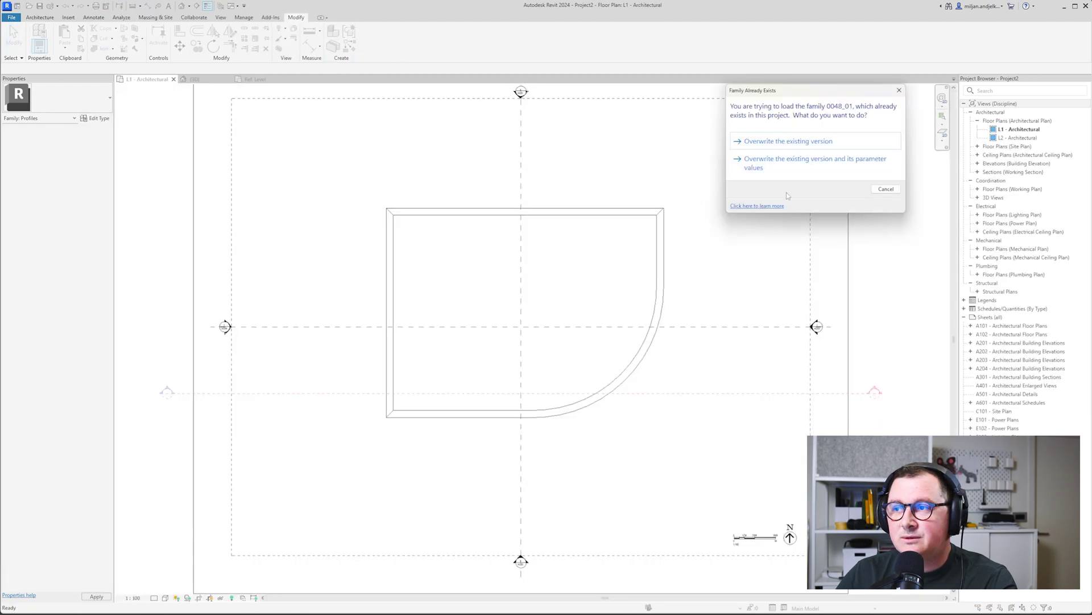
left_click(793, 164)
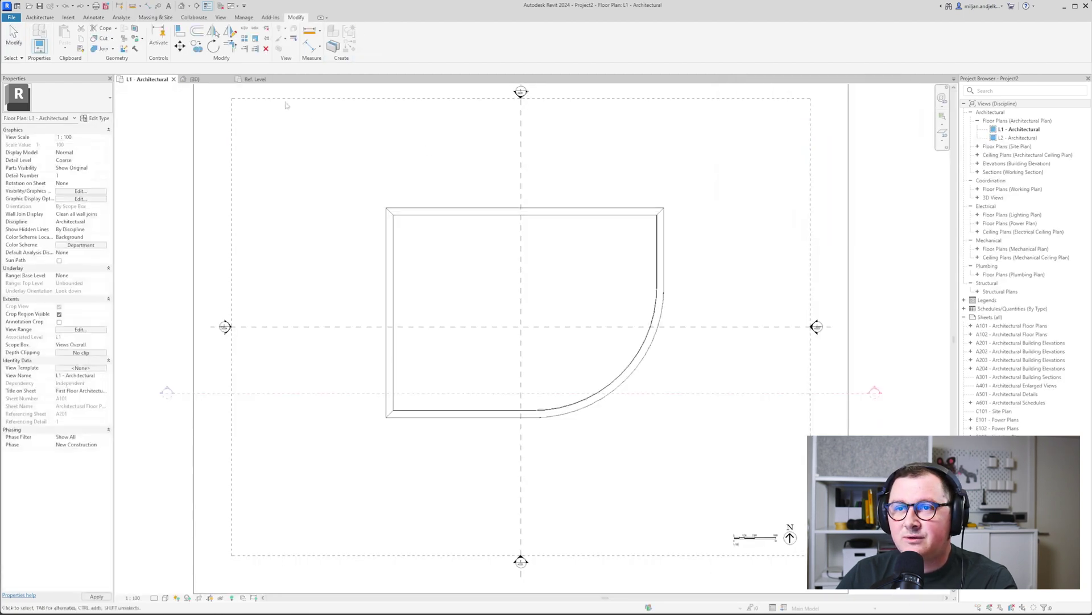
left_click(196, 81)
middle_click_drag(537, 288, 406, 325, "shift")
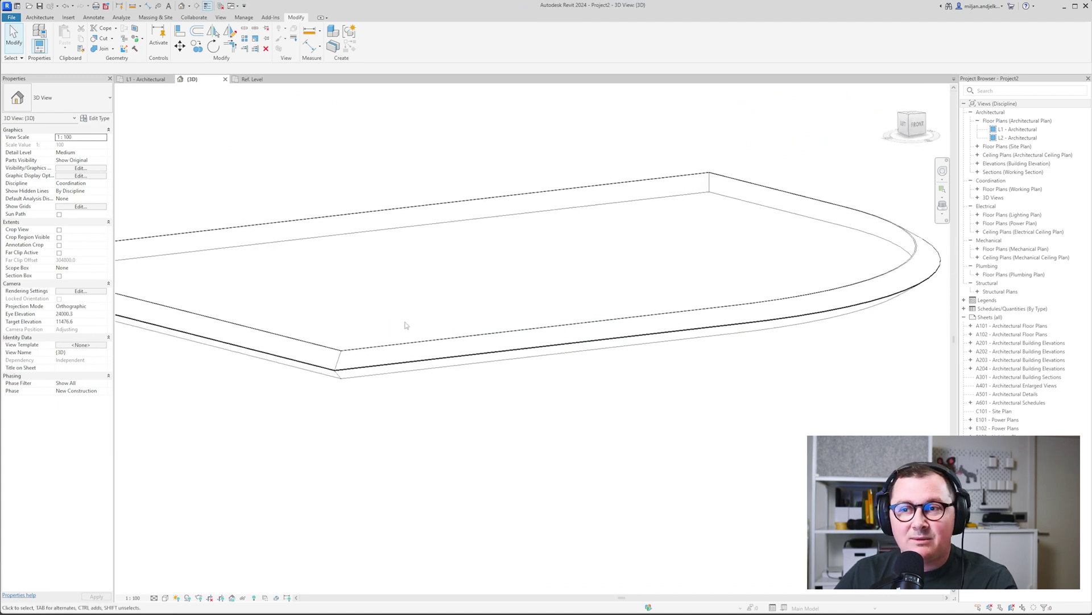
middle_click_drag(608, 398, 679, 266, "shift")
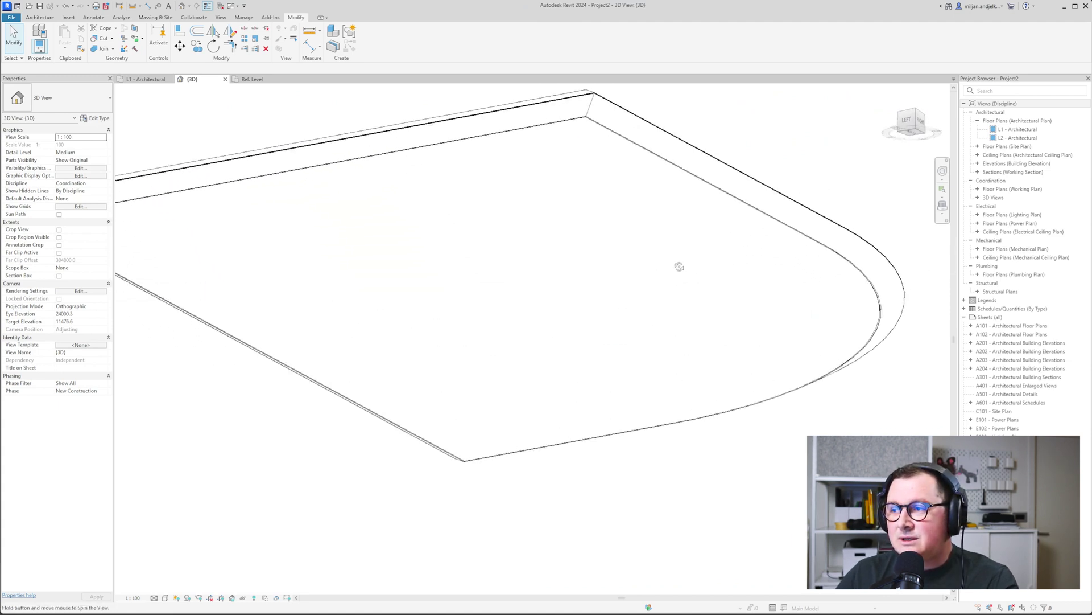
scroll(920, 285, "up", 5)
middle_click_drag(822, 327, 780, 276, "shift")
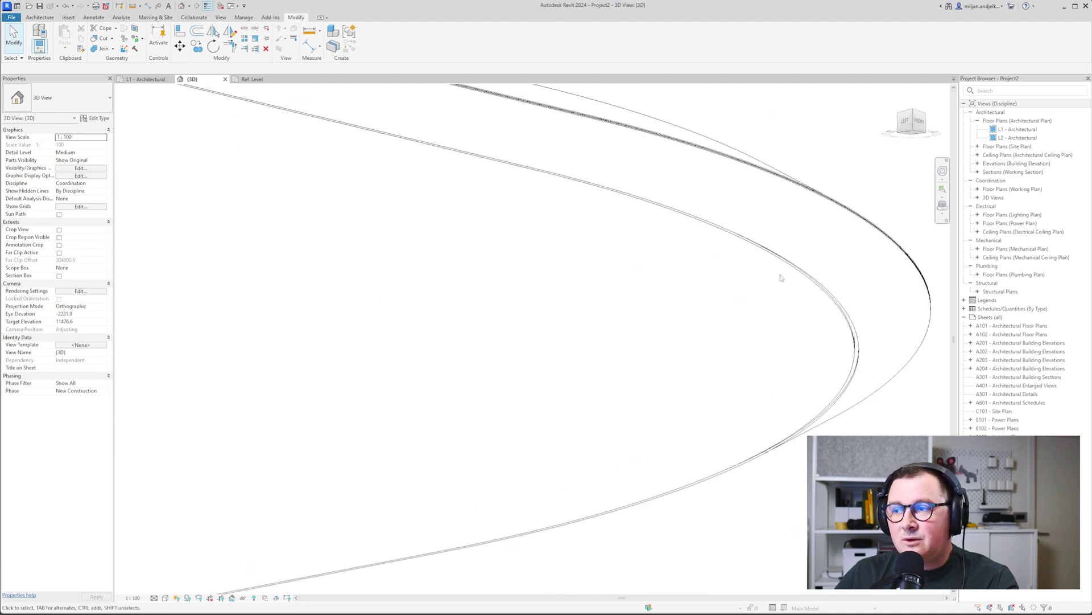
scroll(826, 273, "down", 2)
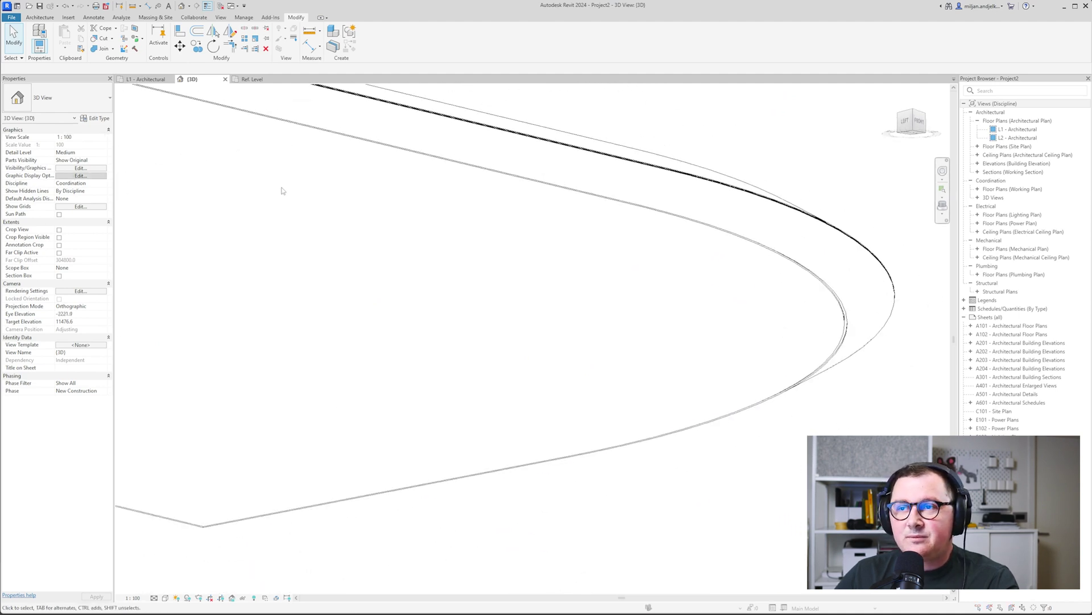
Turn on shadows in the 3D view's graphic display options and check the shaded slab edge
key("g")
key("d")
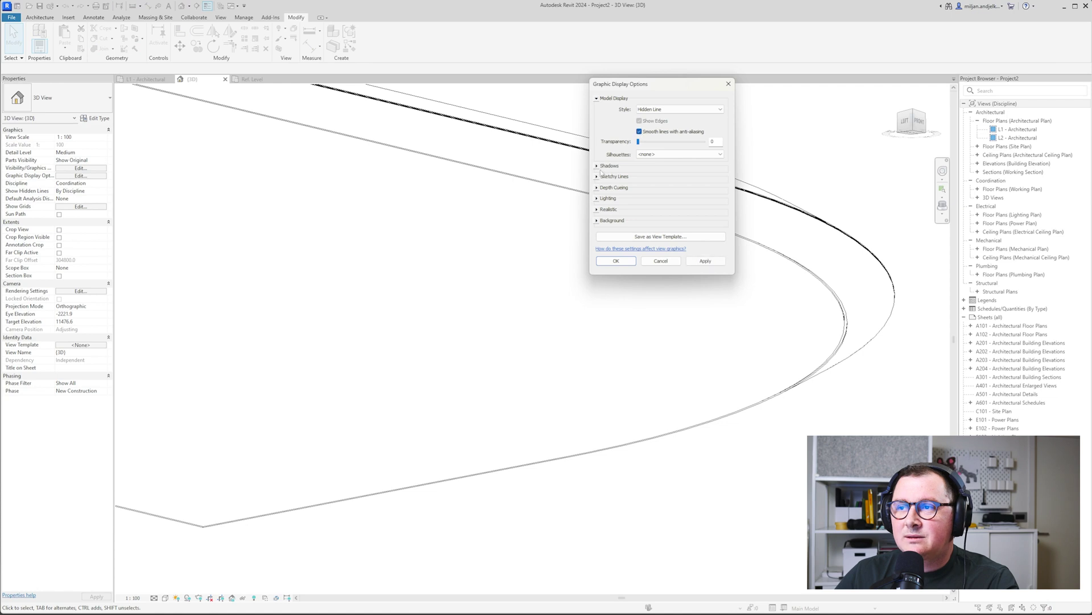
left_click(606, 167)
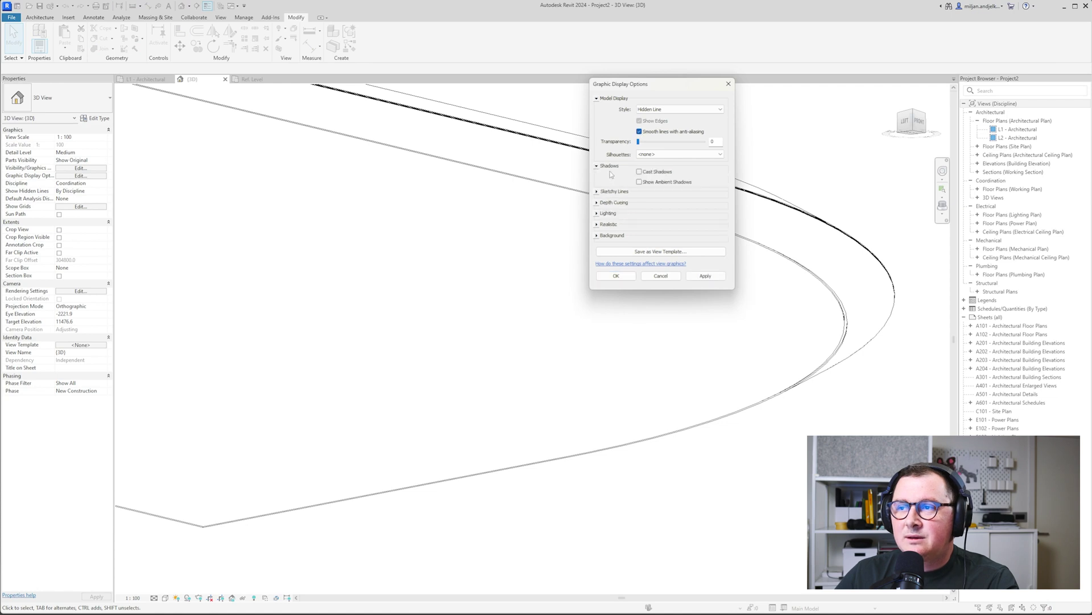
left_click(618, 278)
scroll(719, 292, "up", 5)
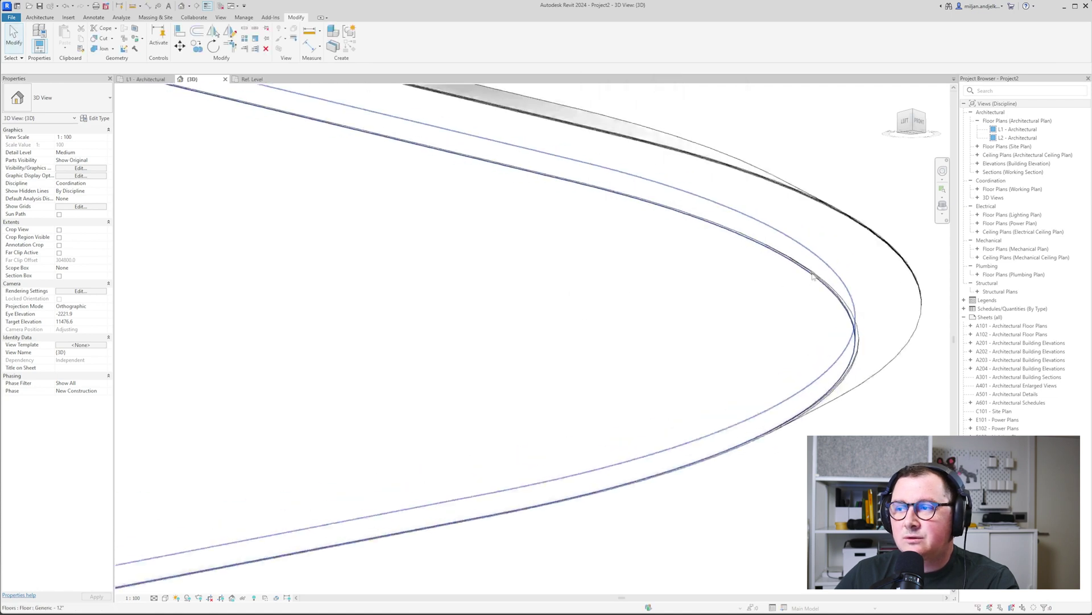
middle_click_drag(817, 304, 254, 185, "shift")
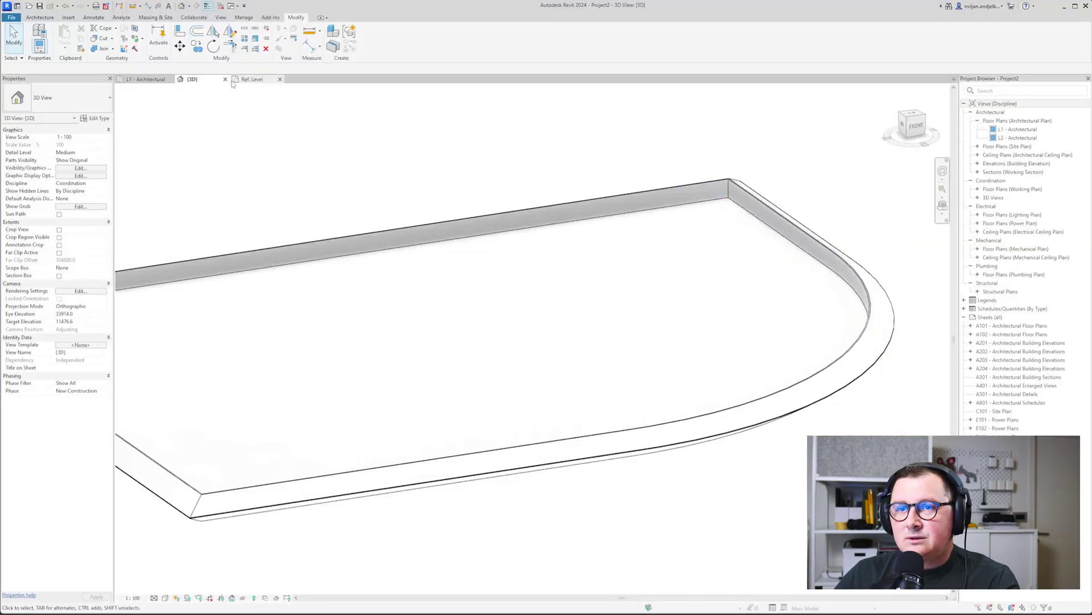
Start sketching a railing path in the L1 - Architectural plan with the Railing 1 type
left_click(150, 81)
scroll(439, 246, "up", 1)
middle_click_drag(415, 245, 378, 223)
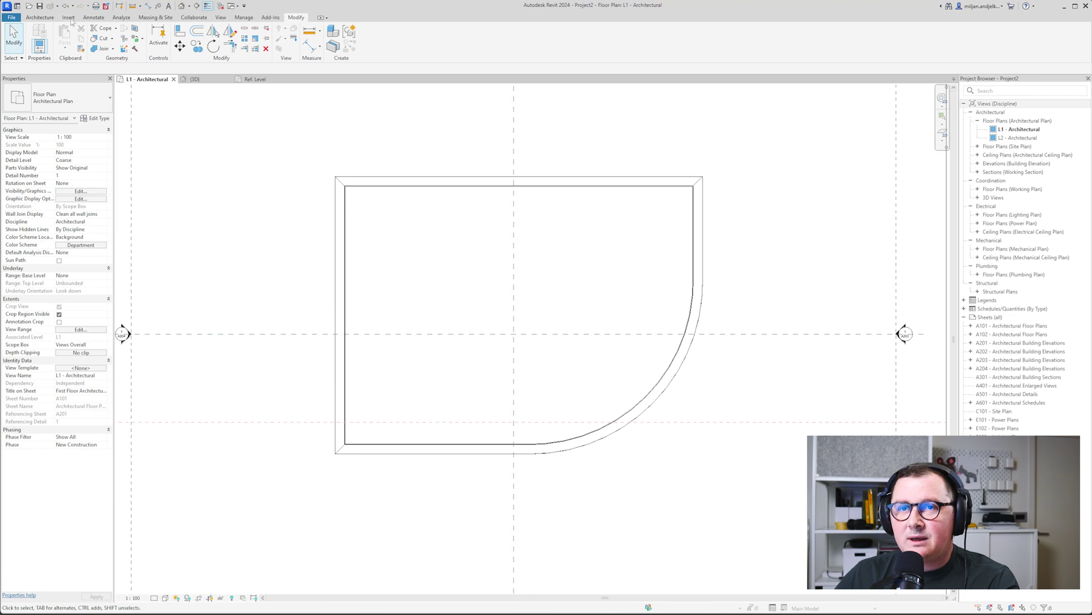
left_click(39, 17)
left_click(283, 50)
left_click(300, 64)
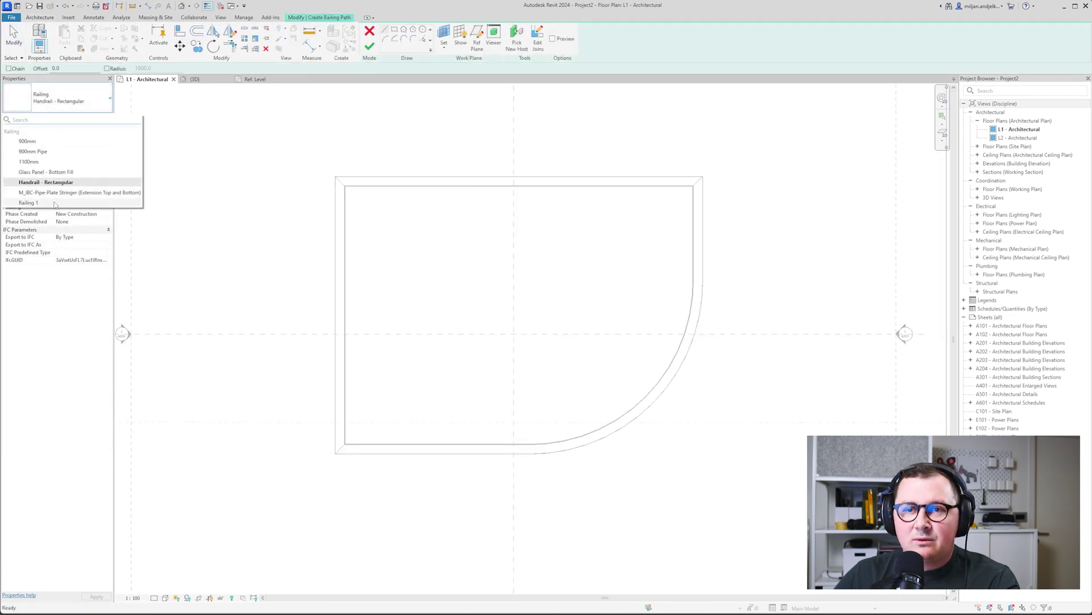
left_click(29, 203)
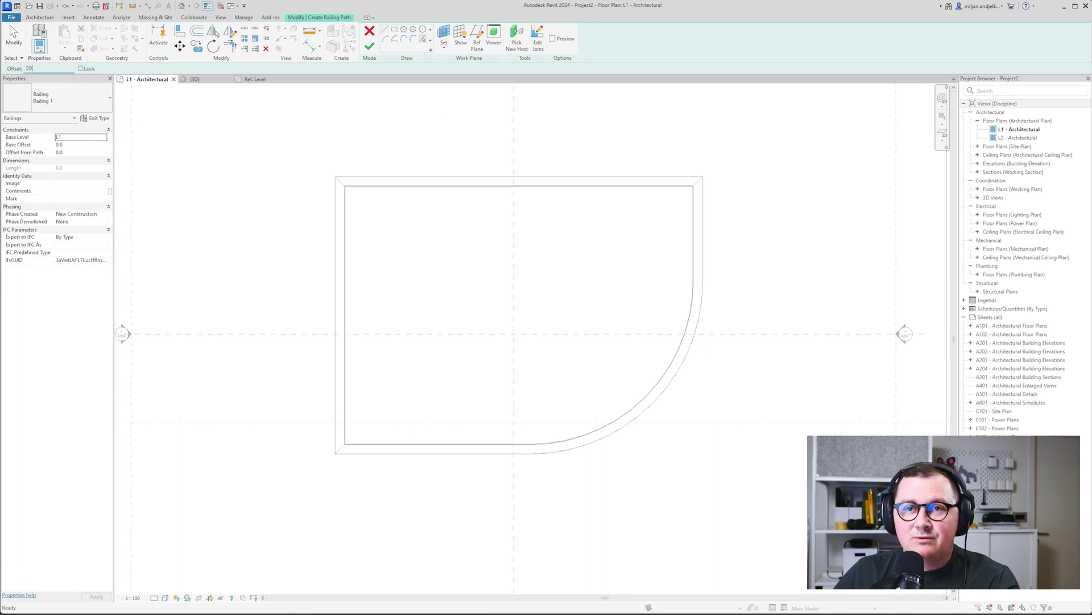
Add railing path lines offset 50 mm inward from the floor's straight left, upper and right edges
scroll(355, 220, "up", 3)
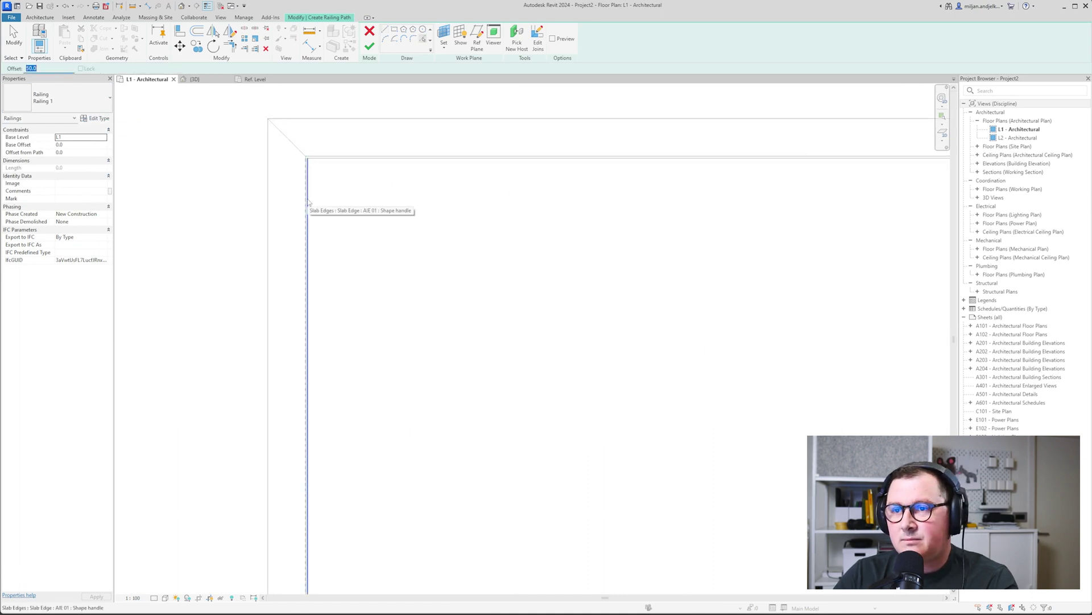
scroll(308, 199, "up", 3)
left_click(309, 190)
left_click(348, 117)
scroll(355, 164, "down", 6)
scroll(734, 244, "up", 3)
left_click(724, 256)
scroll(719, 340, "up", 2)
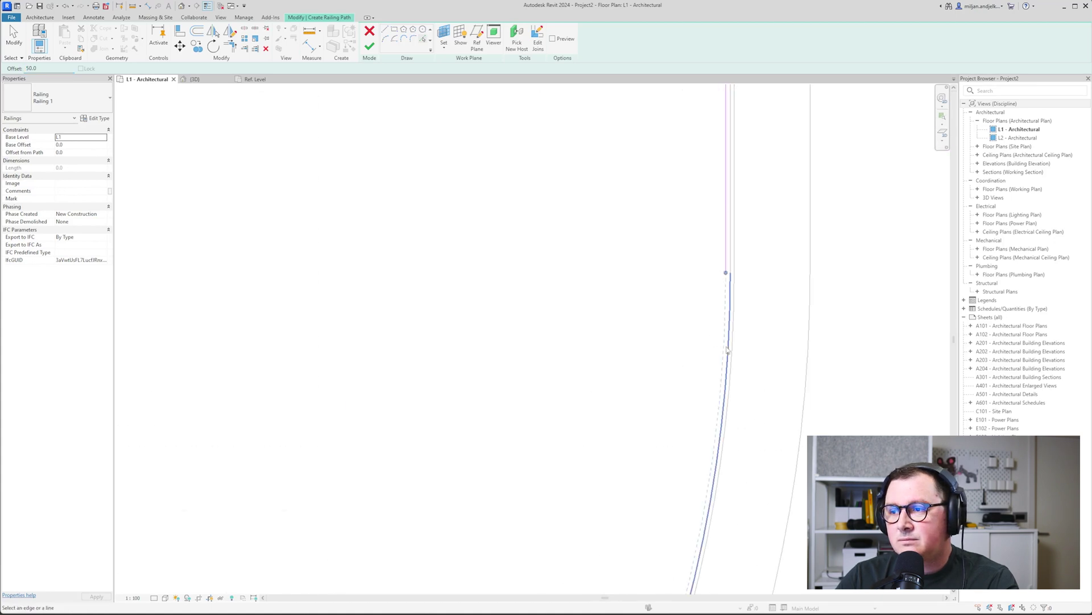
Add the railing path along the curved corner and the lower floor edge at the same 50 mm inward offset and finish the sketch
left_click(727, 350)
scroll(695, 284, "down", 6)
scroll(459, 489, "up", 6)
left_click(585, 466)
left_click(1067, 599)
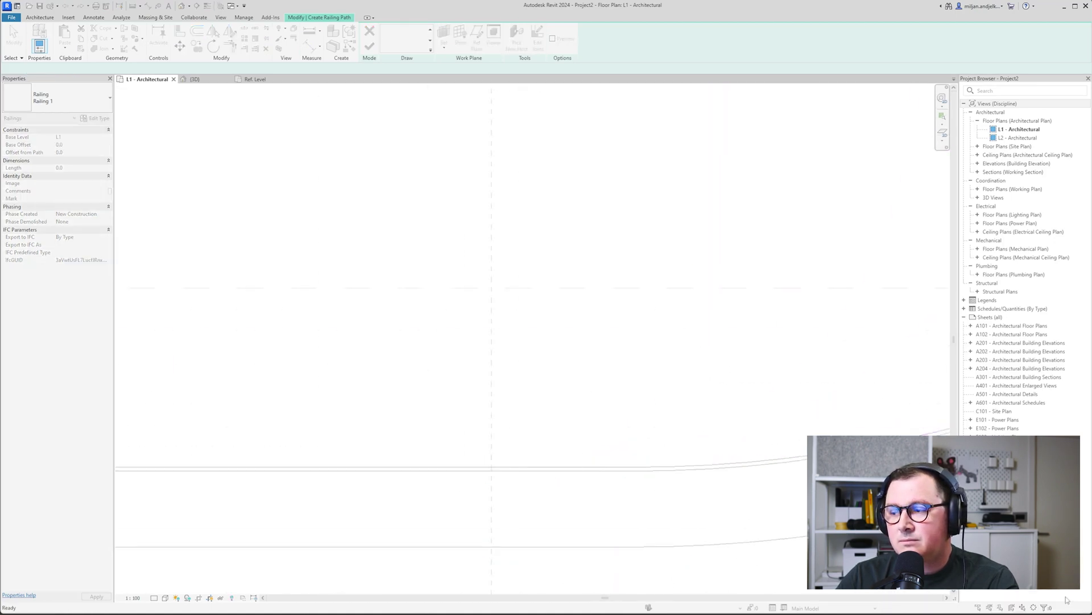
type("50")
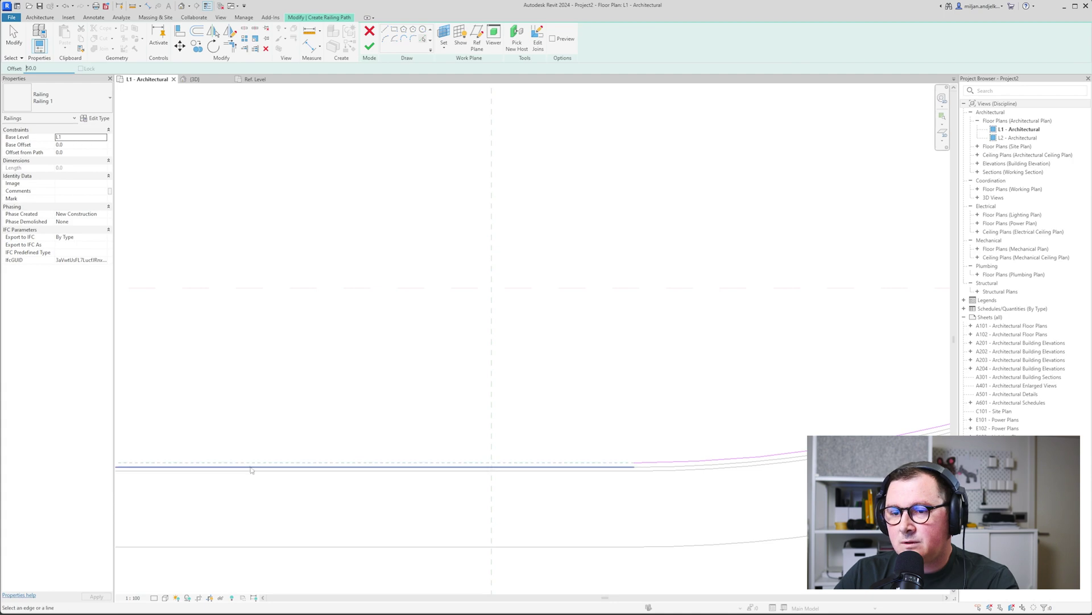
left_click(251, 469)
scroll(760, 431, "down", 5)
In the 3D view, change the new railing's type to 900mm Pipe and view it around the slab
left_click(203, 81)
scroll(571, 314, "down", 2)
middle_click_drag(571, 314, 566, 282, "shift")
scroll(382, 346, "up", 3)
left_click(381, 348)
middle_click_drag(380, 345, 379, 349, "shift")
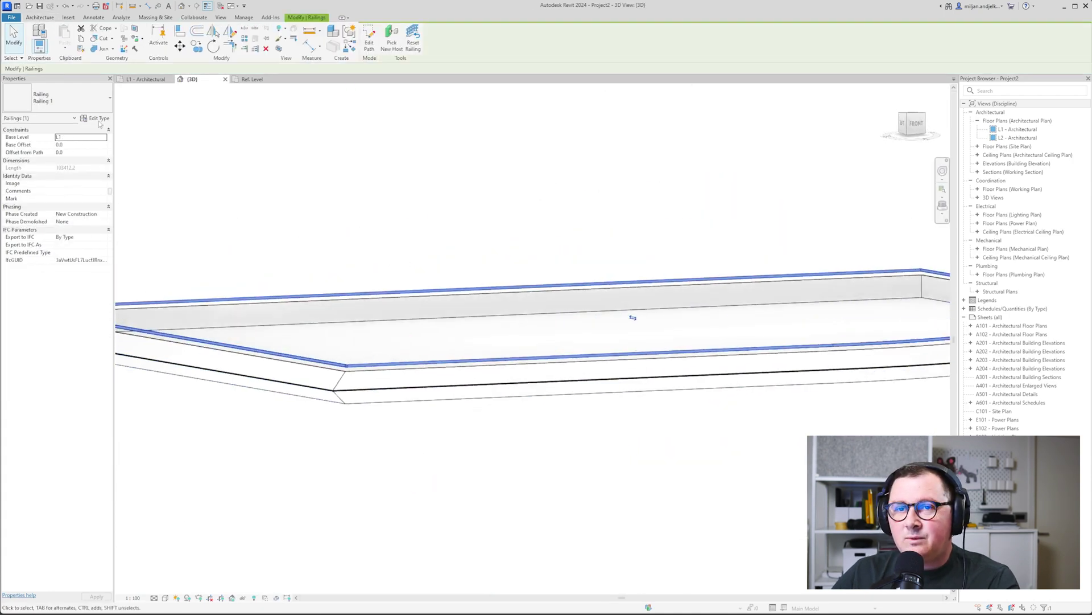
left_click(63, 98)
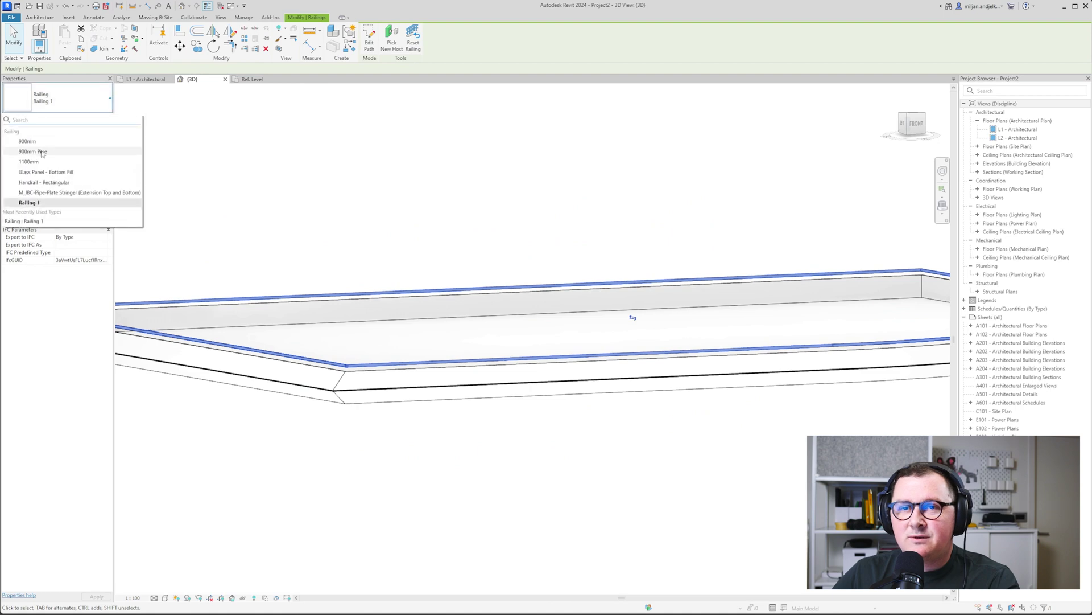
left_click(42, 153)
left_click(390, 190)
middle_click_drag(390, 190, 395, 227, "shift")
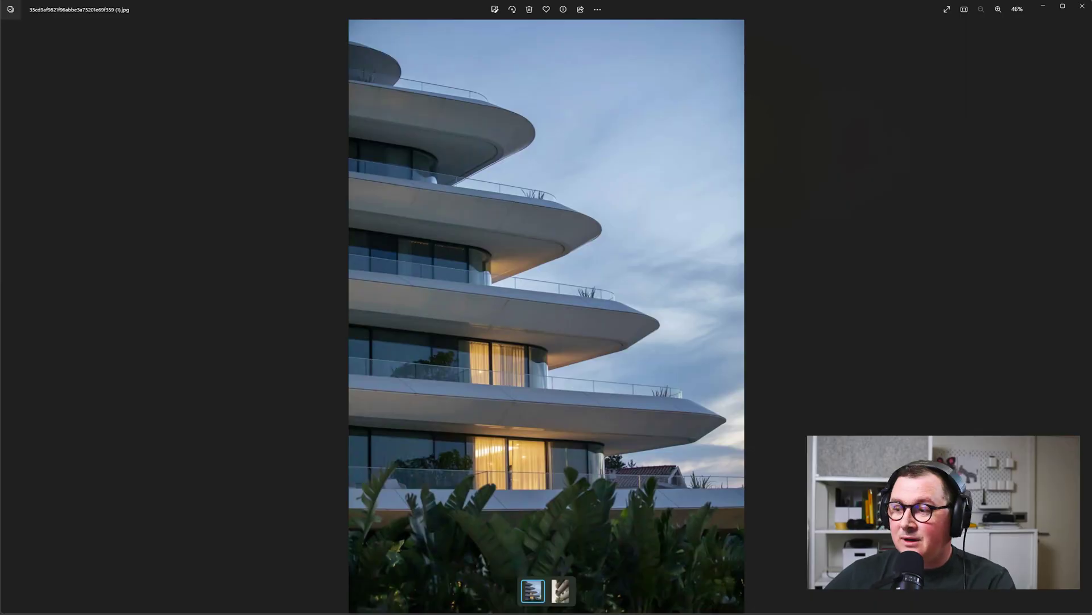
Delete the triangular profile in the 0048_01 family and draw a rectangle about 720 by 860 mm from the reference planes' intersection
key("Right")
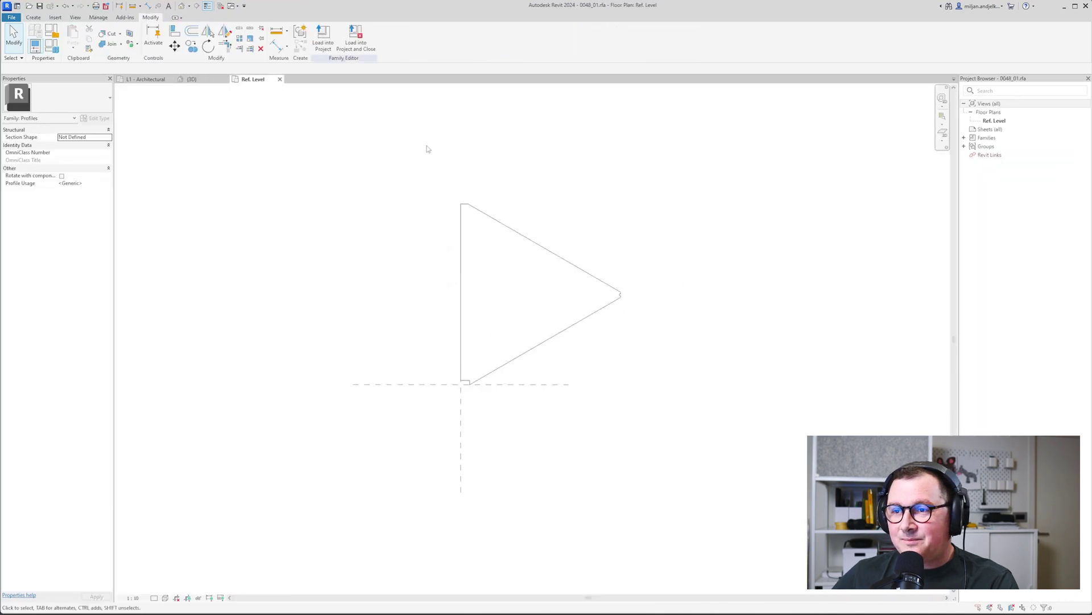
left_click_drag(413, 162, 641, 404)
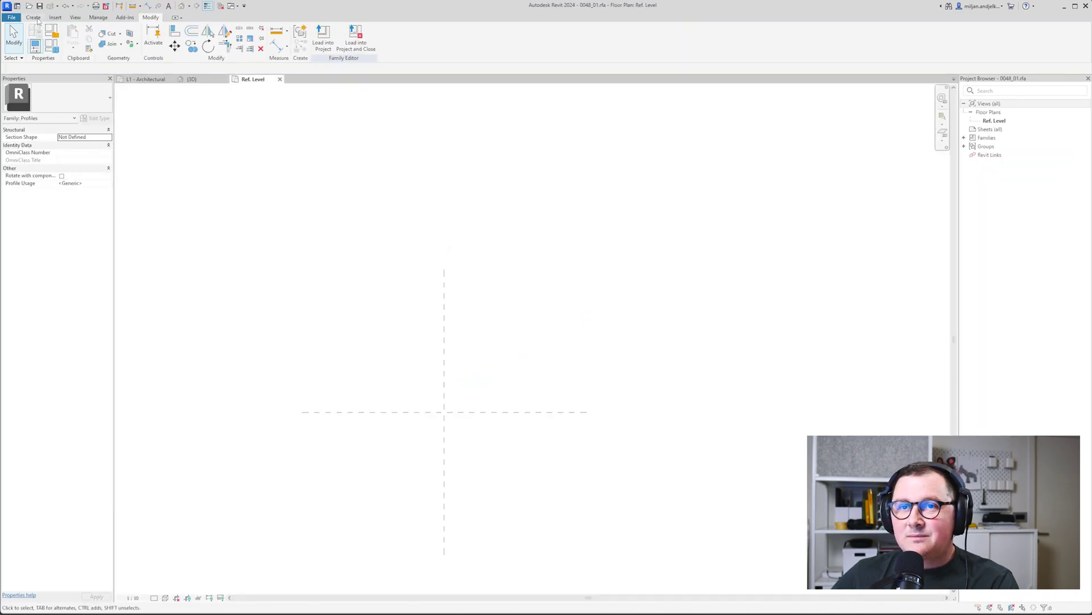
left_click(36, 18)
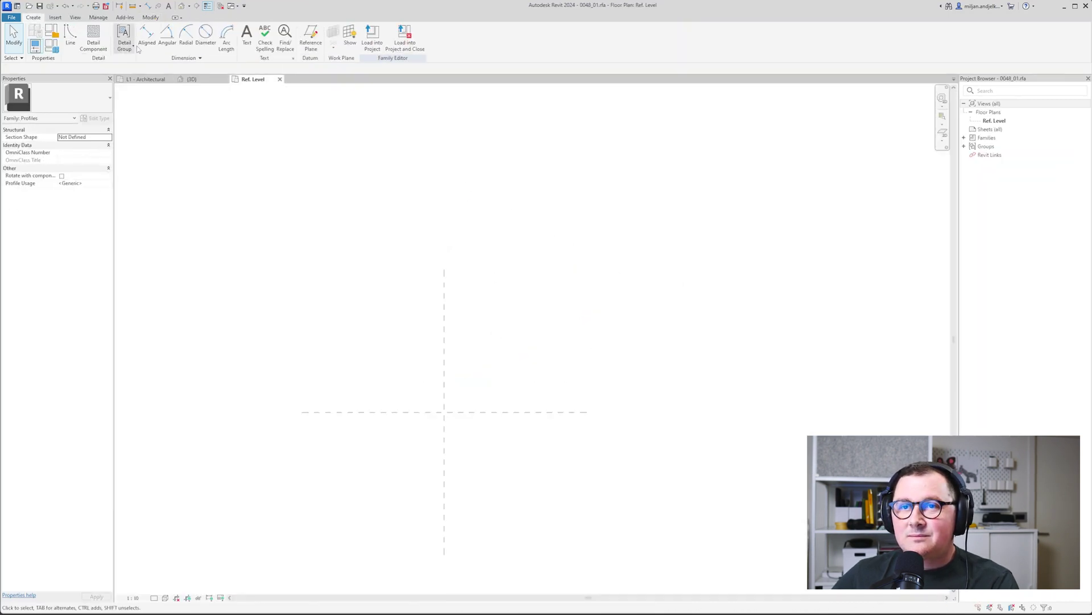
left_click(70, 36)
left_click(327, 29)
left_click(444, 412)
left_click(616, 207)
key("Escape")
key("Escape")
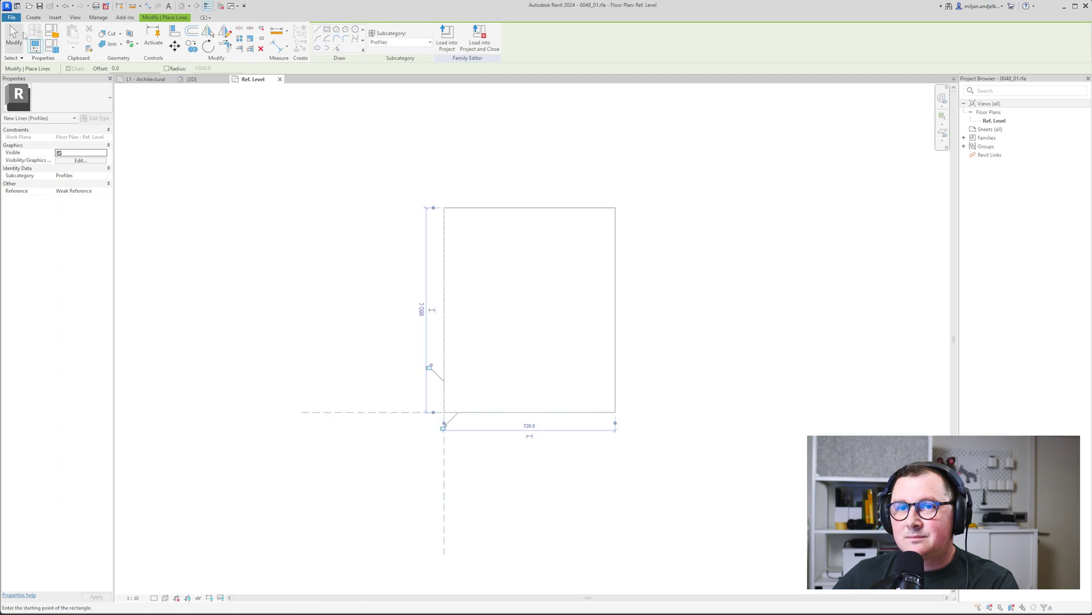
Set the rectangle's width and height to 1000 mm each
left_click_drag(638, 302, 581, 338)
left_click(529, 426)
type("1000")
key("Return")
left_click_drag(550, 237, 521, 190)
left_click(692, 310)
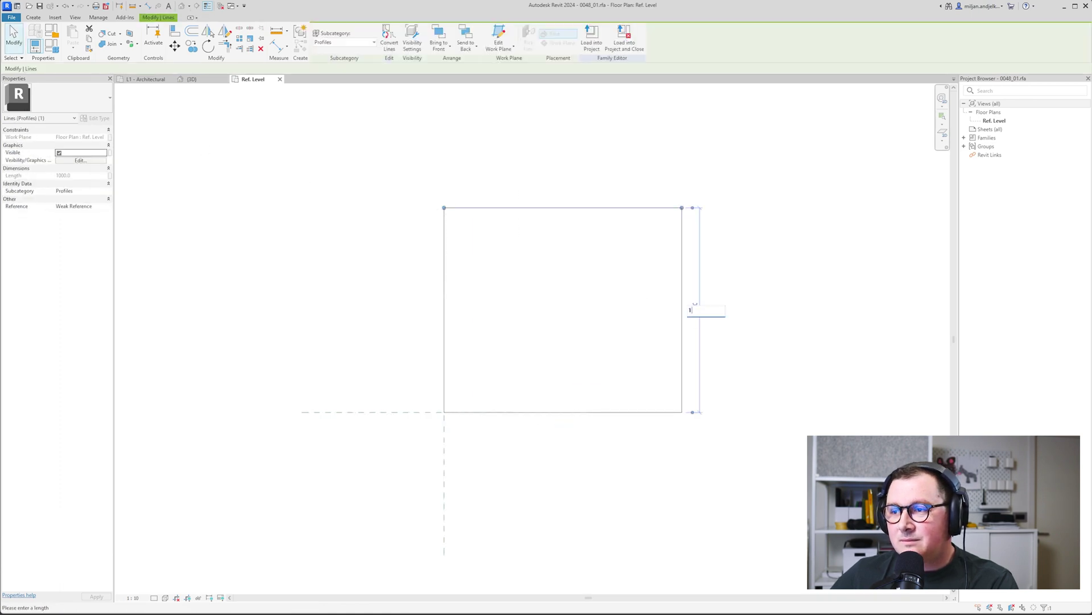
type("1000")
key("Return")
left_click(585, 318)
scroll(582, 317, "down", 1)
Turn the square into a curved band profile using a 1000 mm radius quarter arc and a parallel arc offset inward
left_click(34, 18)
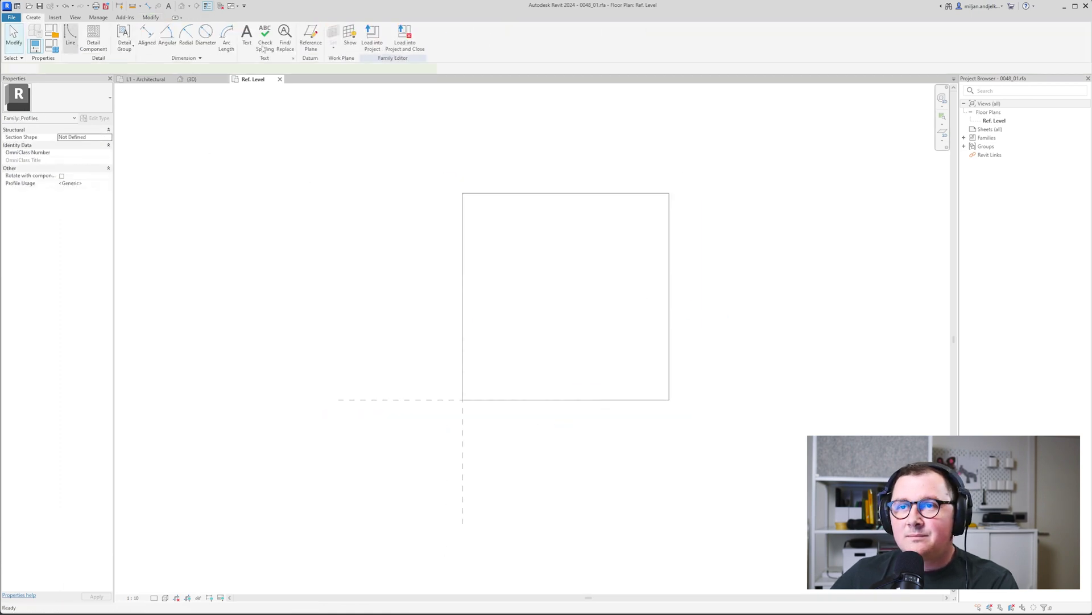
left_click(70, 37)
left_click(462, 399)
left_click(670, 194)
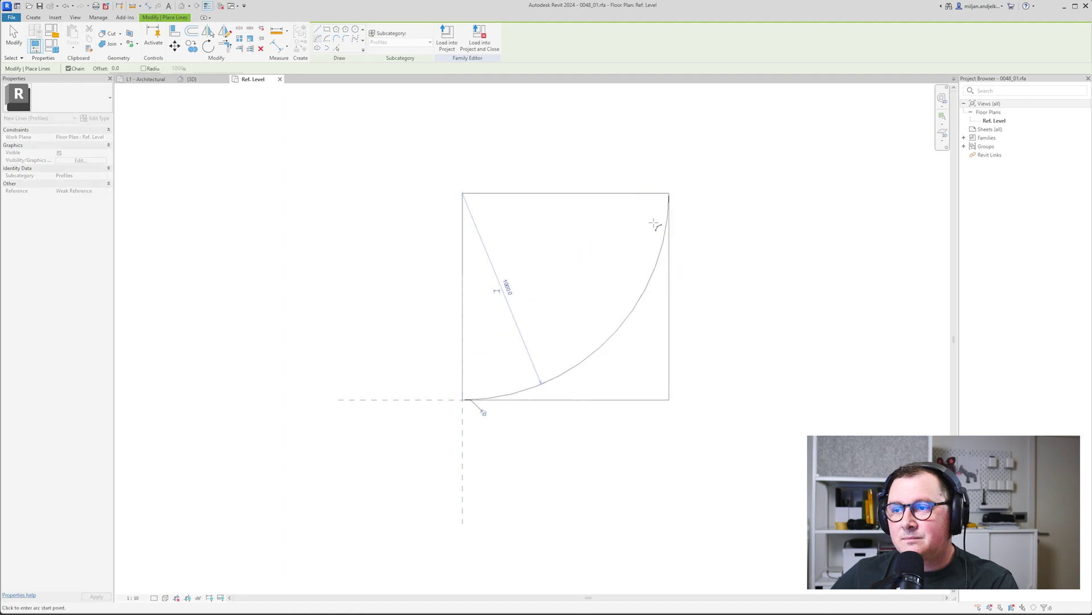
left_click(655, 223)
left_click(336, 48)
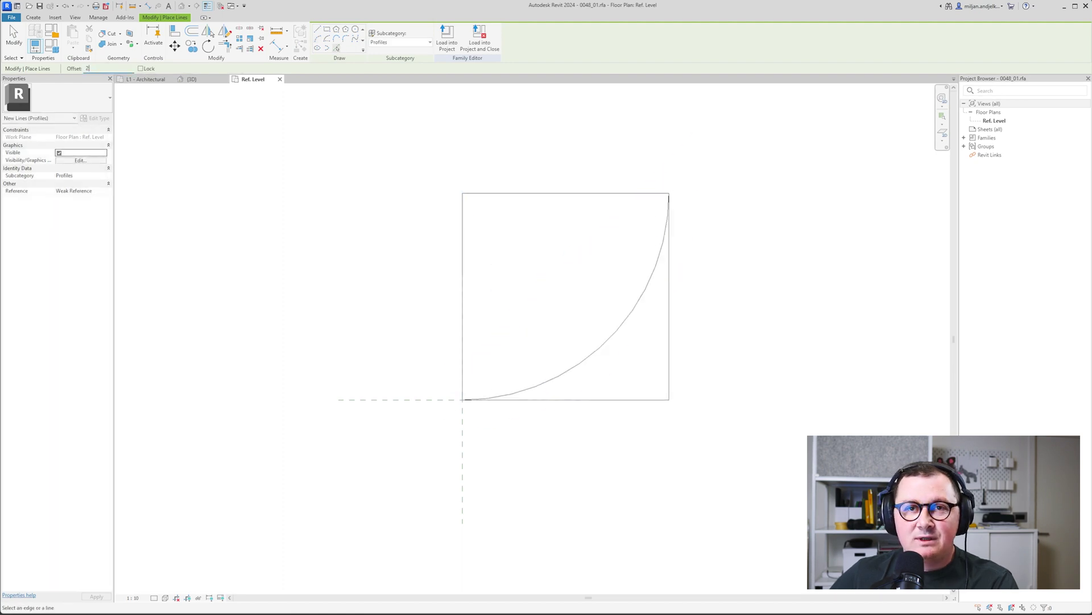
key("Escape")
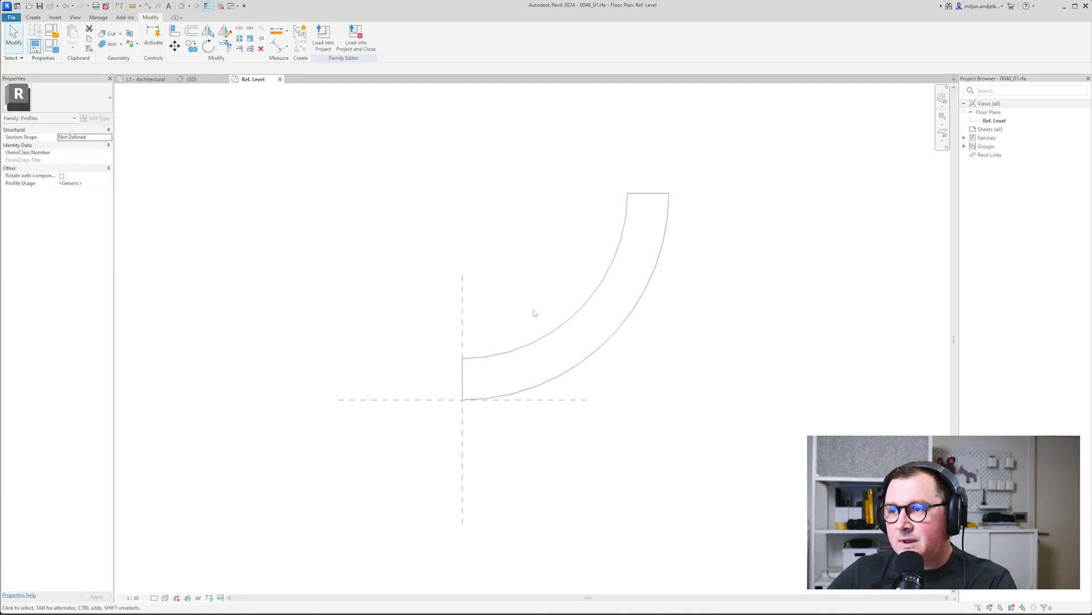
Save the family as 0048_02.rfa and load it into the project
left_click(12, 18)
mouse_move(22, 114)
left_click(97, 108)
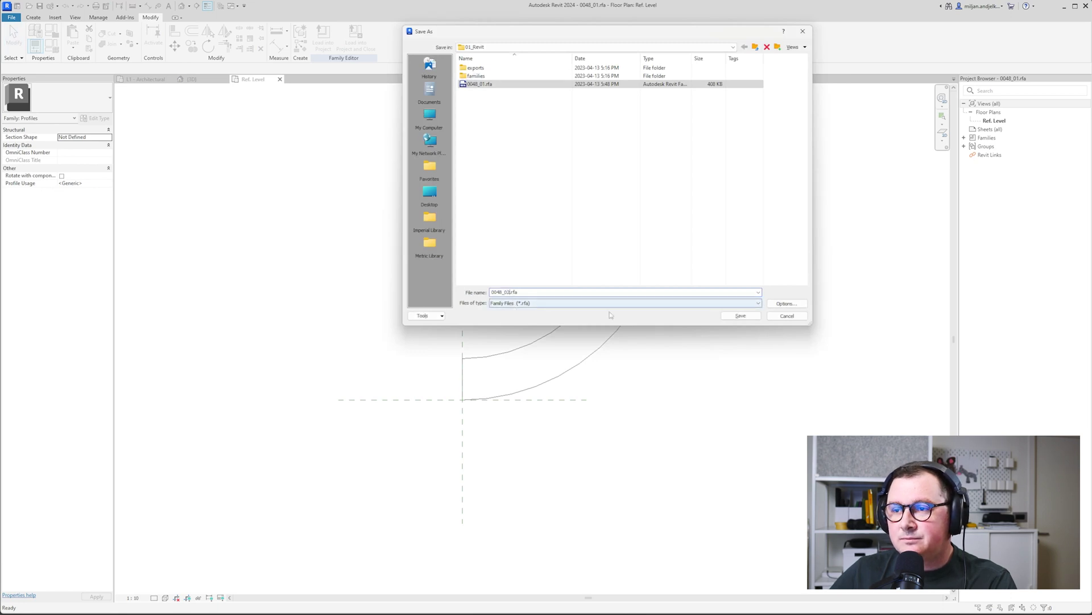
key("Return")
left_click(322, 37)
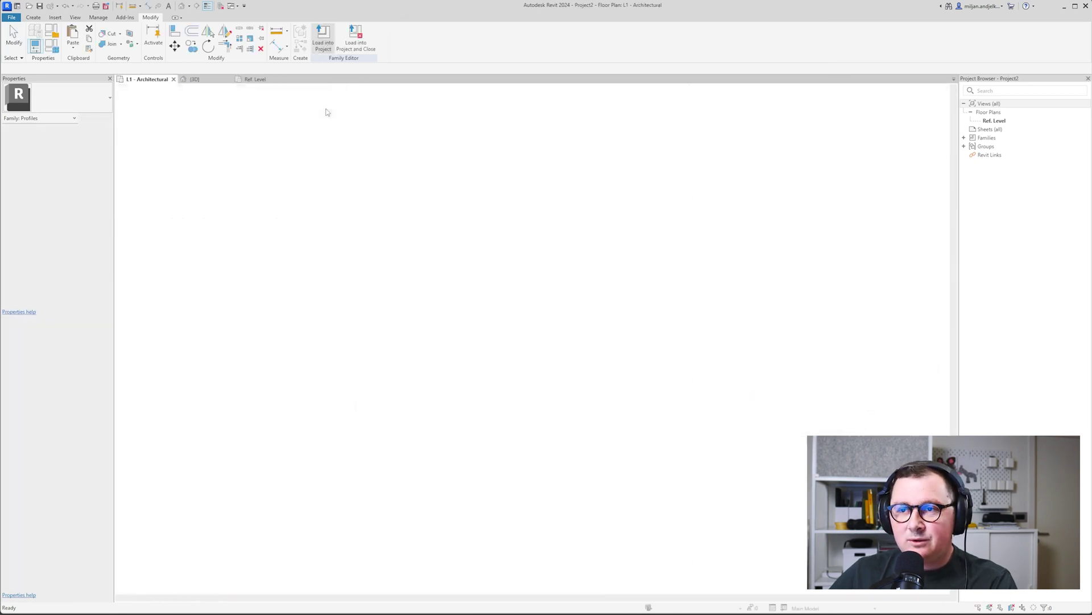
In the L1 - Architectural plan, copy the floor with its slab edge and railing to the empty area on the right
left_click(192, 81)
scroll(384, 217, "down", 3)
left_click(153, 80)
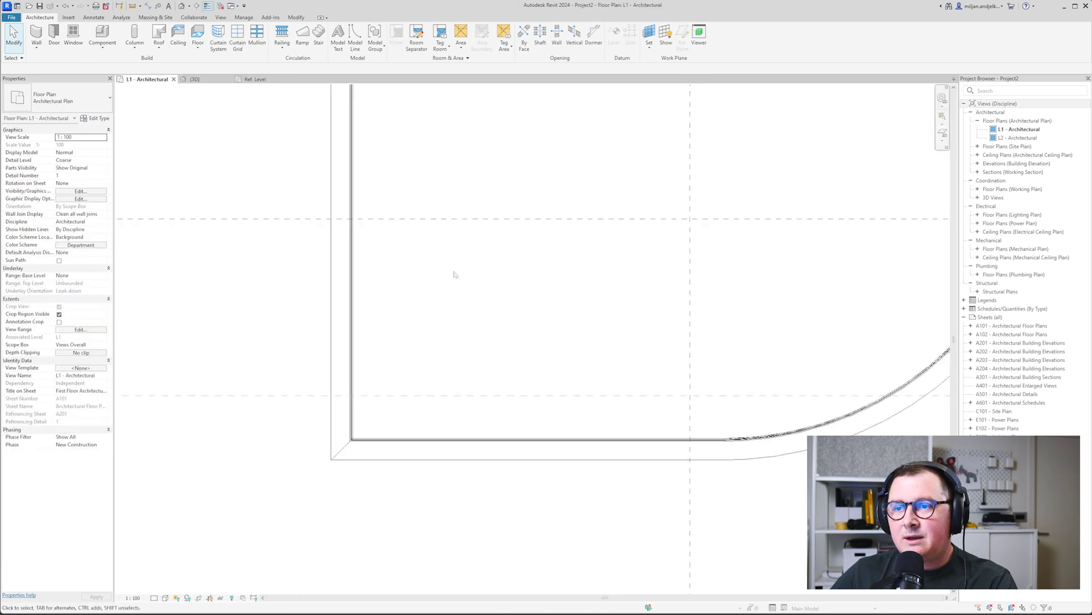
scroll(455, 274, "down", 4)
left_click_drag(360, 142, 693, 369)
key("c")
key("o")
middle_click_drag(694, 370, 513, 345)
left_click(398, 334)
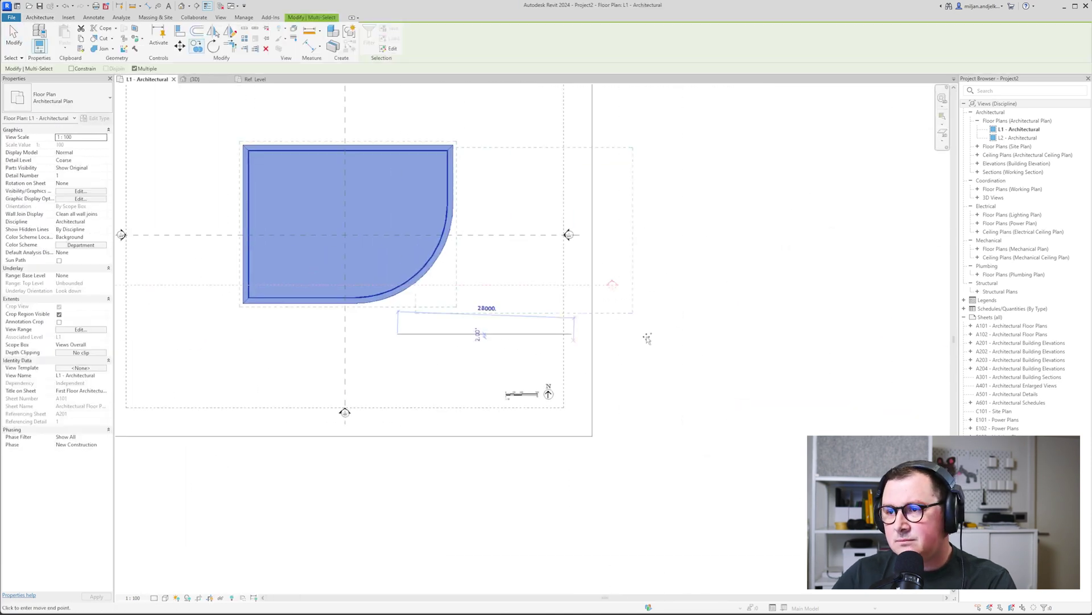
left_click(760, 336)
scroll(760, 335, "down", 1)
key("Escape")
In the 3D view, duplicate the copied floor's slab edge type as AIE 02 and assign it the 0048_02 : 0048_02 profile
left_click(196, 79)
scroll(437, 312, "down", 3)
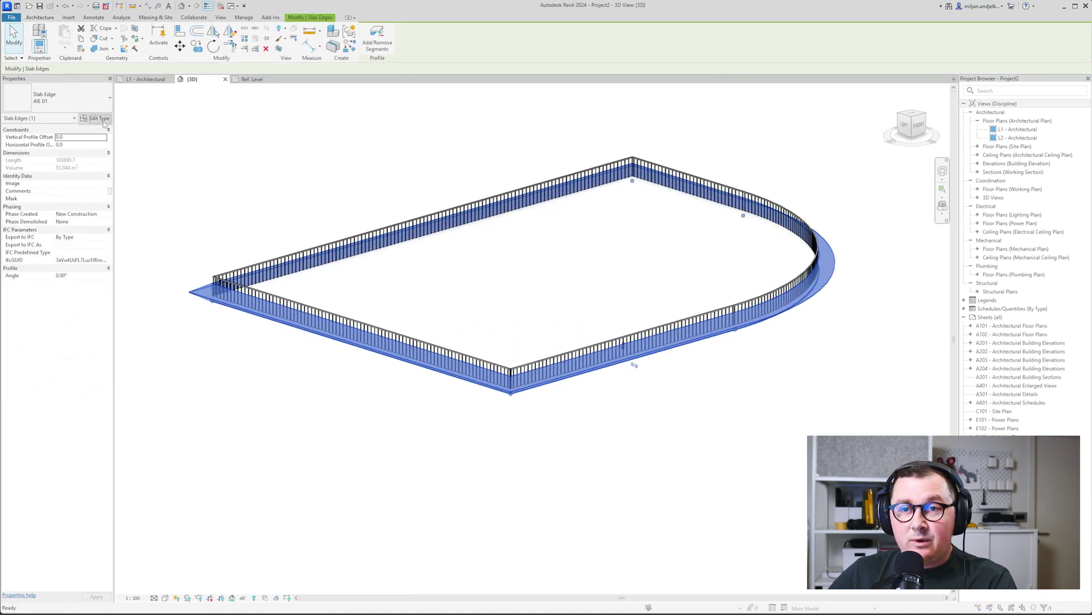
left_click(98, 118)
left_click(493, 127)
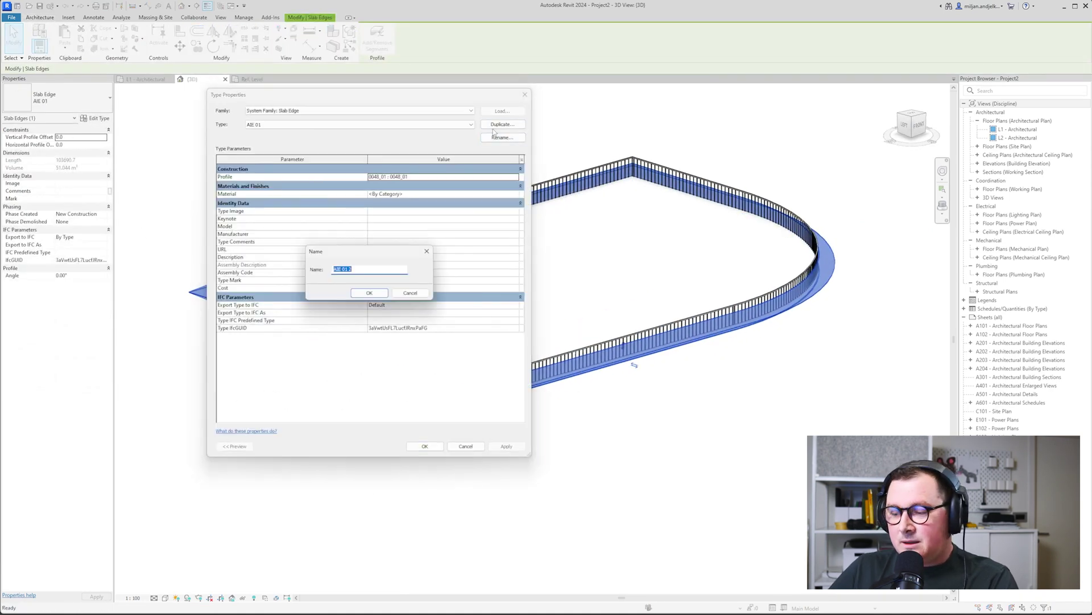
type("AIE 02")
key("Return")
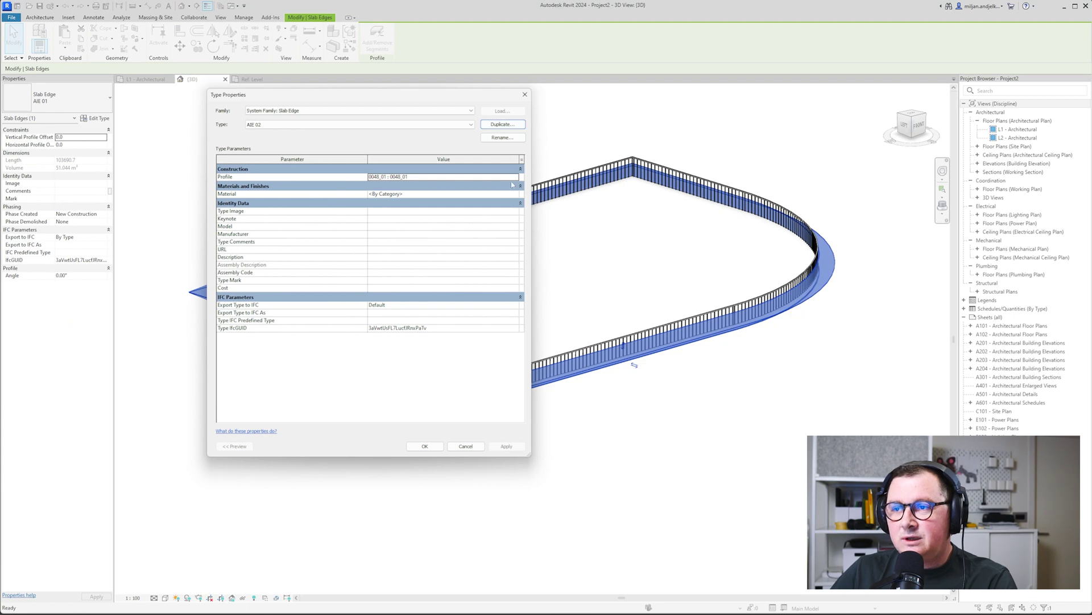
left_click(510, 177)
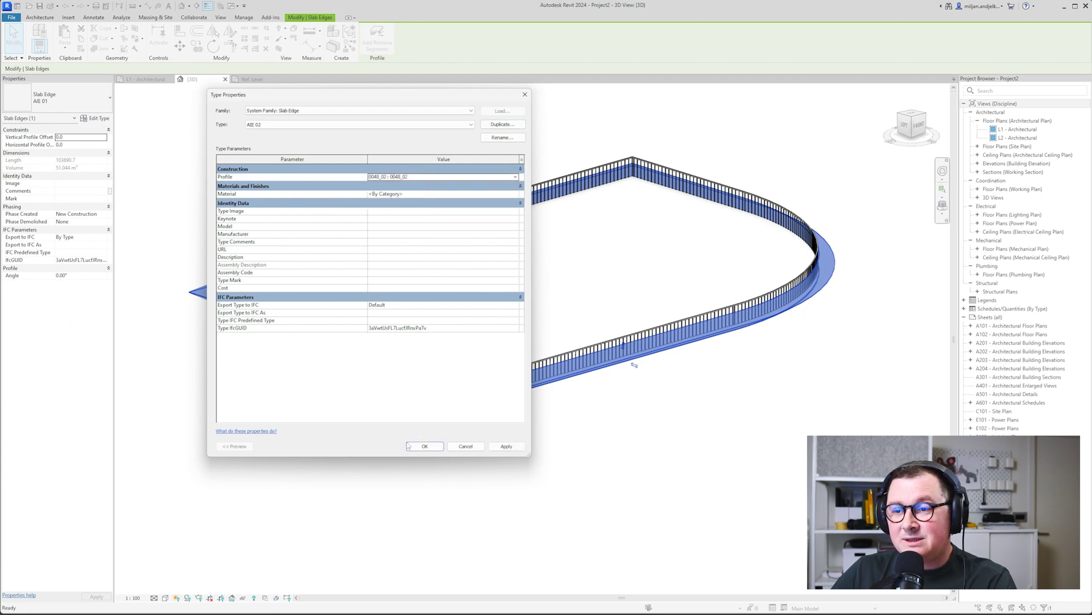
left_click(425, 447)
key("Escape")
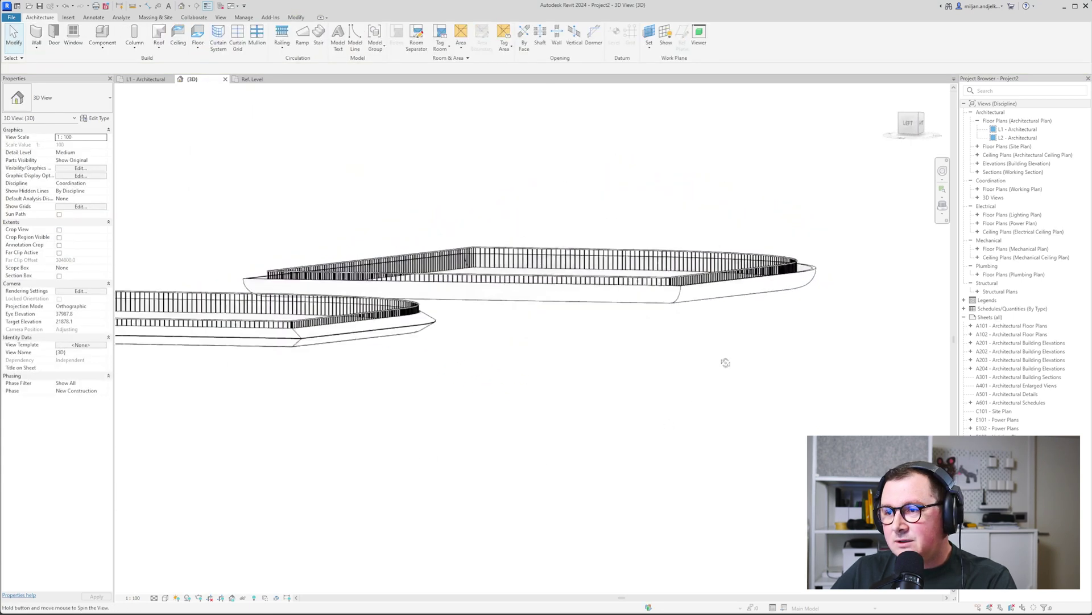